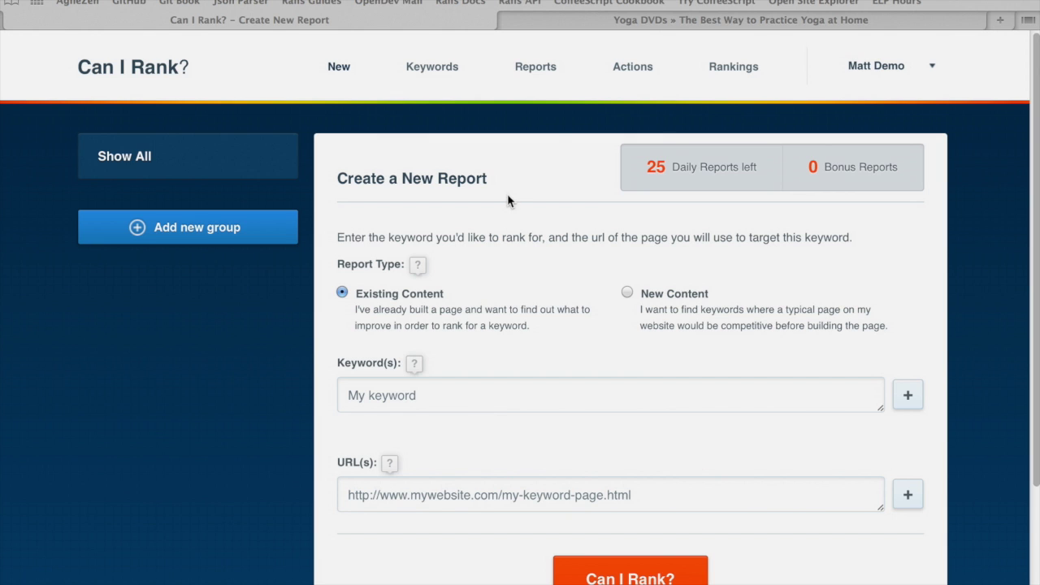
# Look over the review listings on the Yoga DVDs website's home page.
pyautogui.click(581, 24)
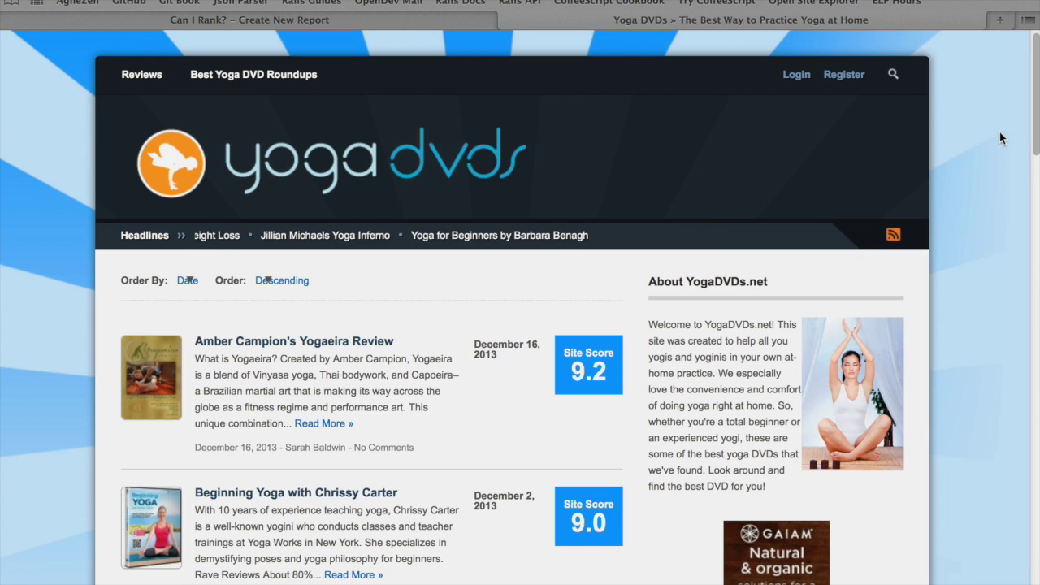
pyautogui.scroll(-3, 1000, 131)
pyautogui.scroll(-5, 977, 119)
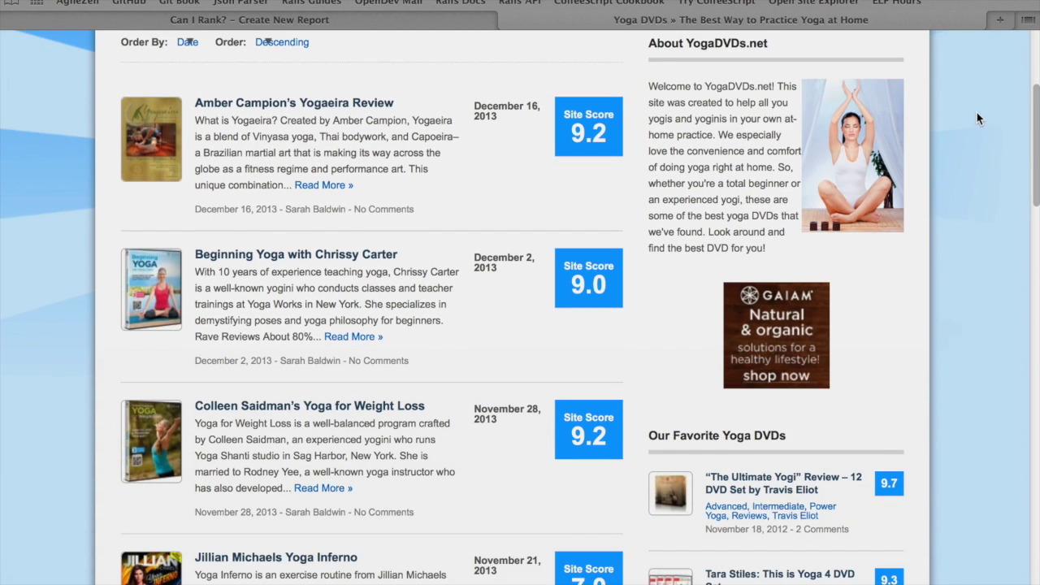
pyautogui.scroll(-2, 983, 126)
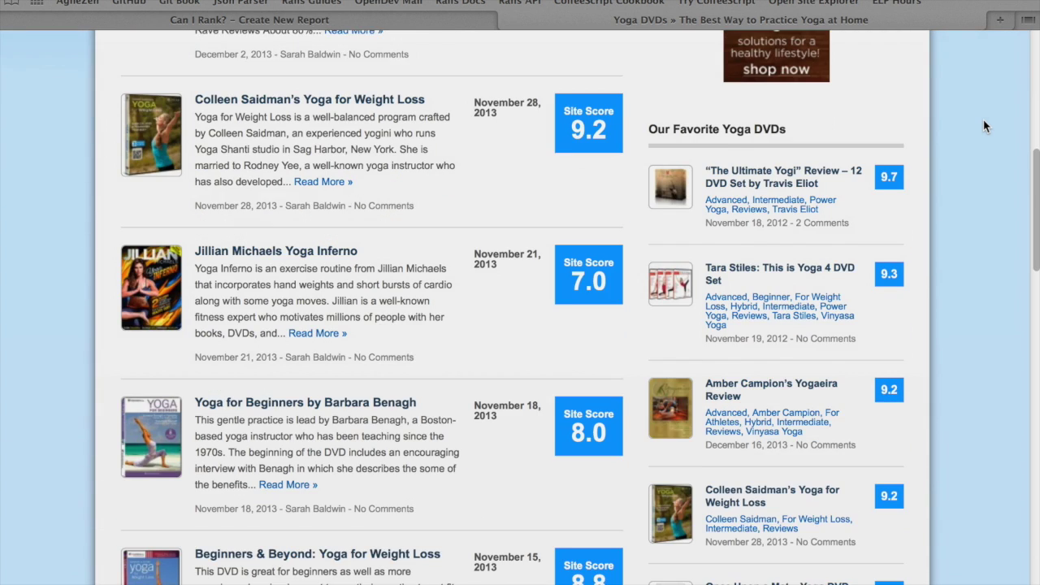
pyautogui.scroll(10, 982, 146)
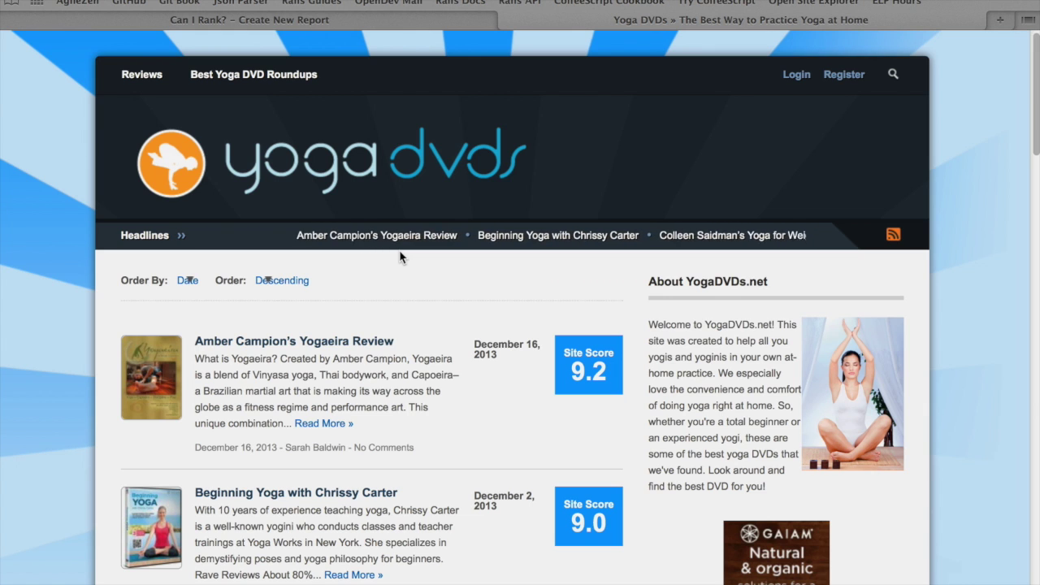
pyautogui.moveTo(221, 106)
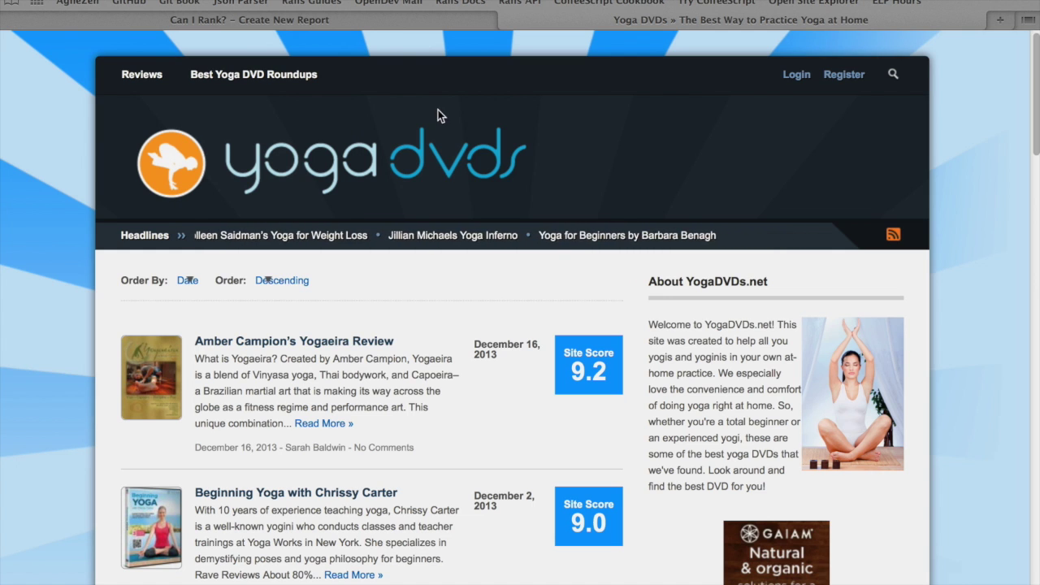
# In the Can I Rank? new report form, choose the New Content report type and enter the keyword "yoga for seniors".
pyautogui.click(373, 18)
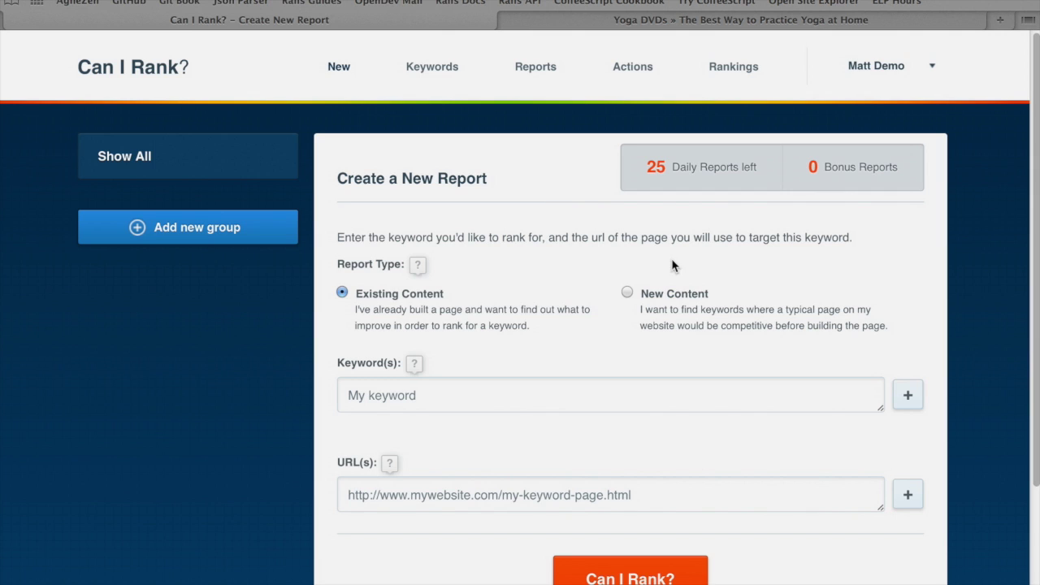
pyautogui.click(624, 292)
pyautogui.click(796, 385)
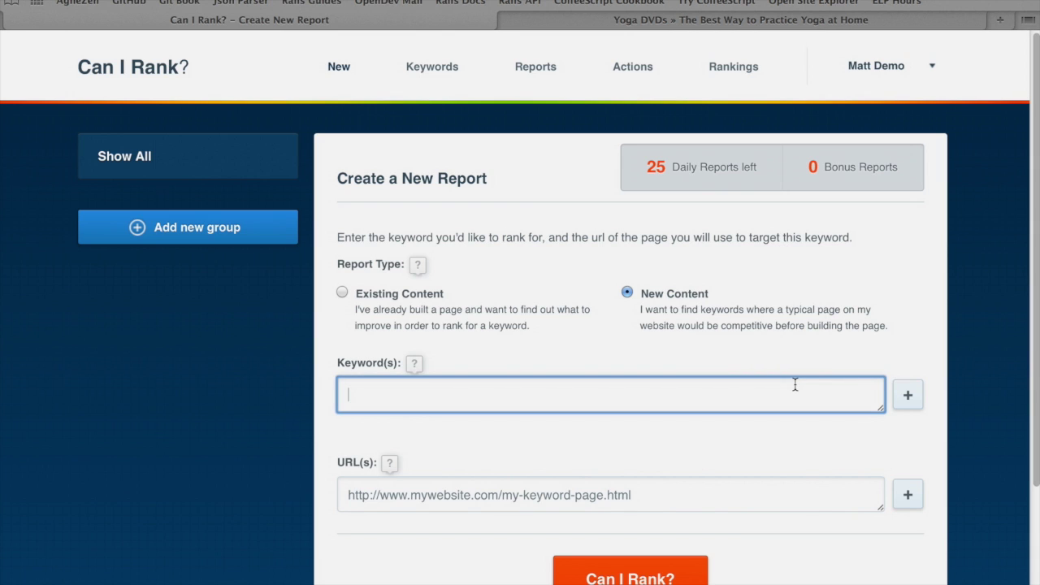
pyautogui.write('yoga for seniors')
pyautogui.scroll(-1, 738, 241)
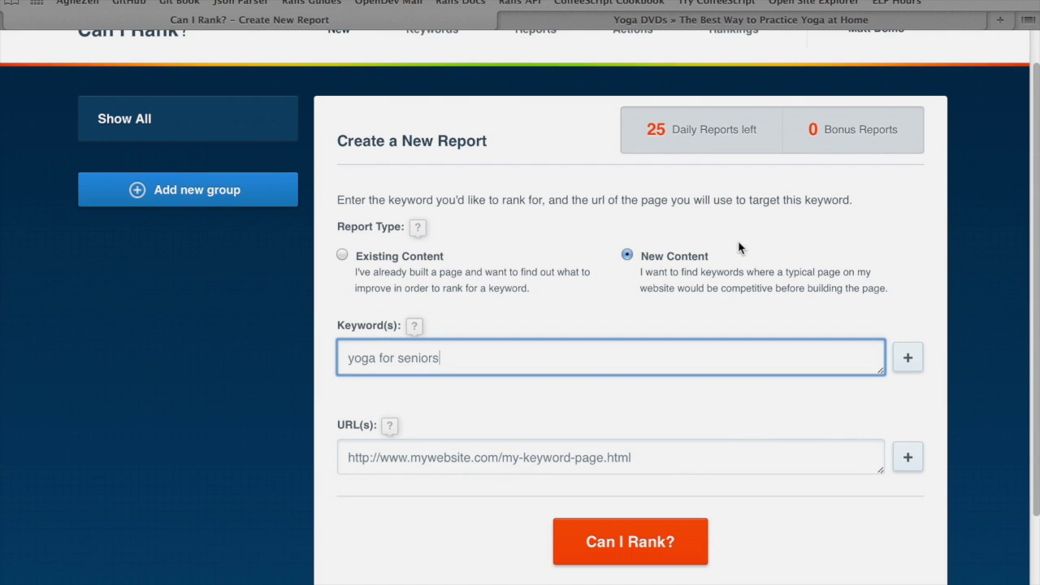
pyautogui.click(721, 449)
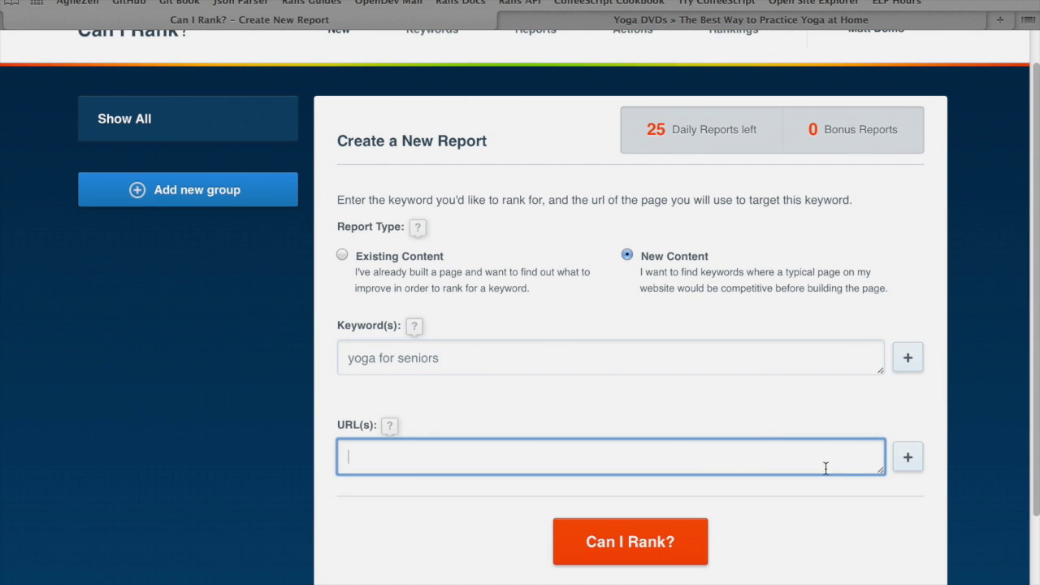
pyautogui.click(916, 462)
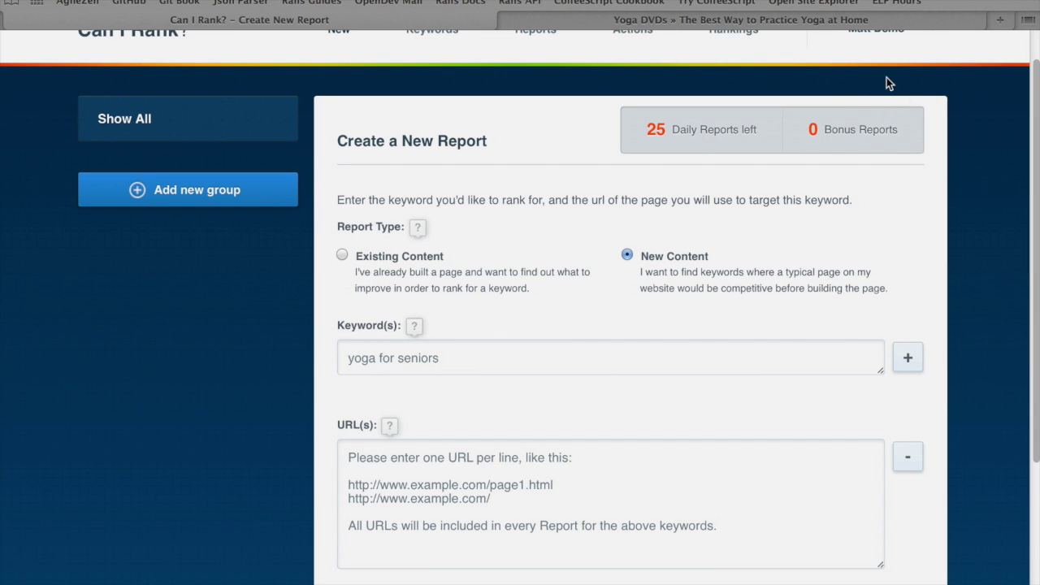
pyautogui.click(508, 19)
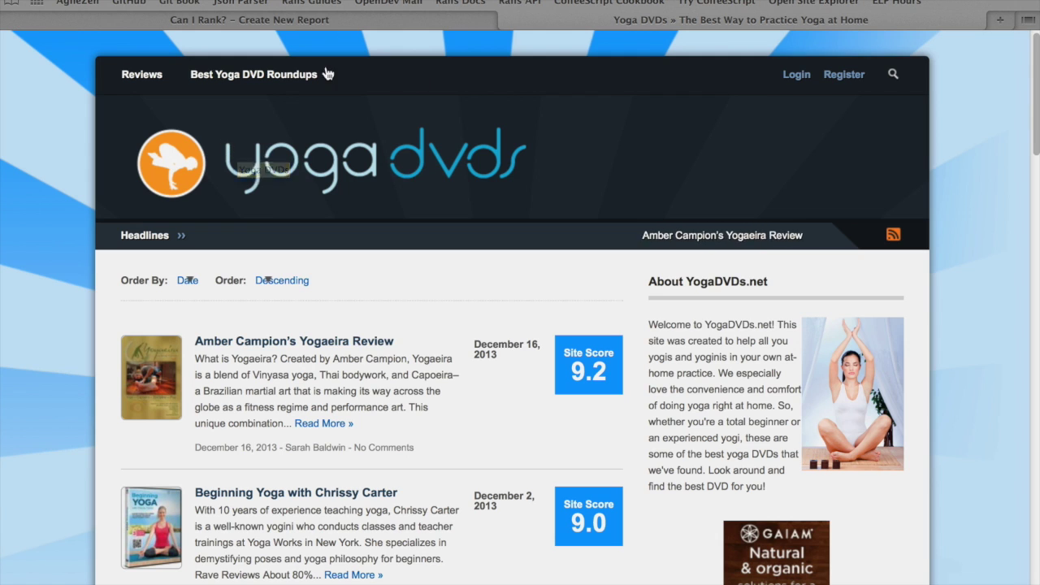
pyautogui.moveTo(315, 86)
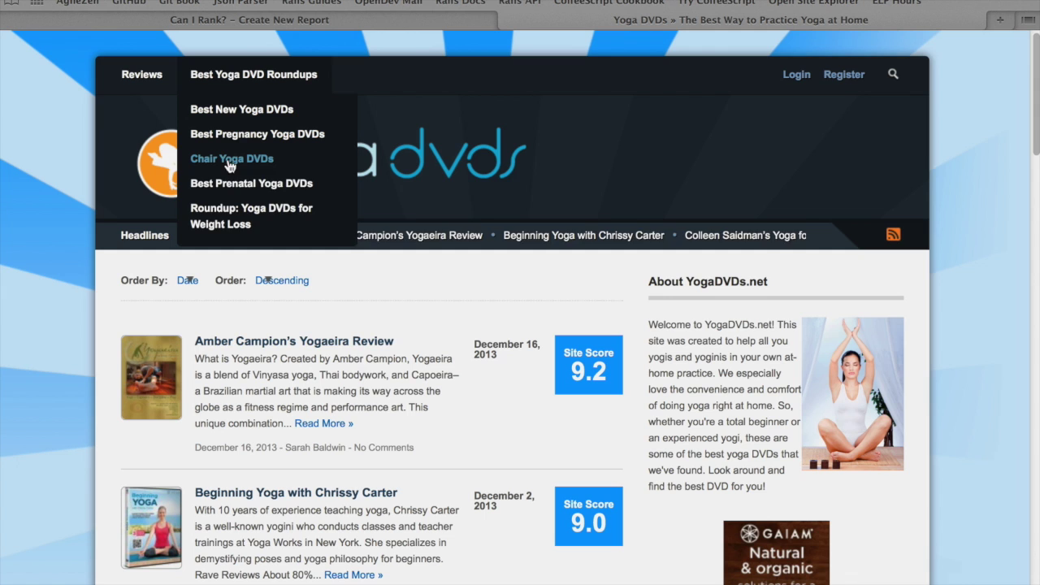
pyautogui.rightClick(243, 213)
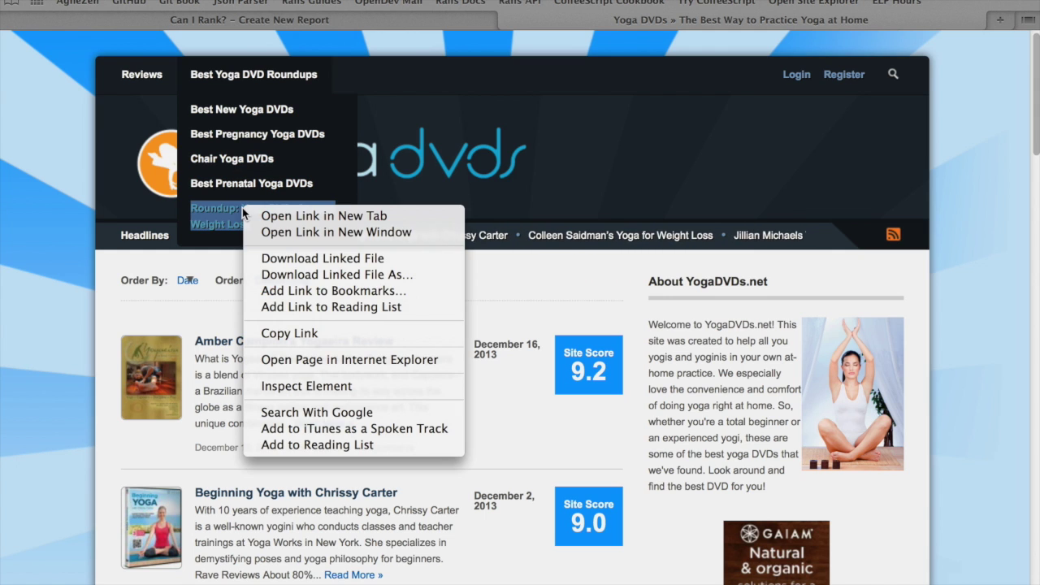
pyautogui.press('Escape')
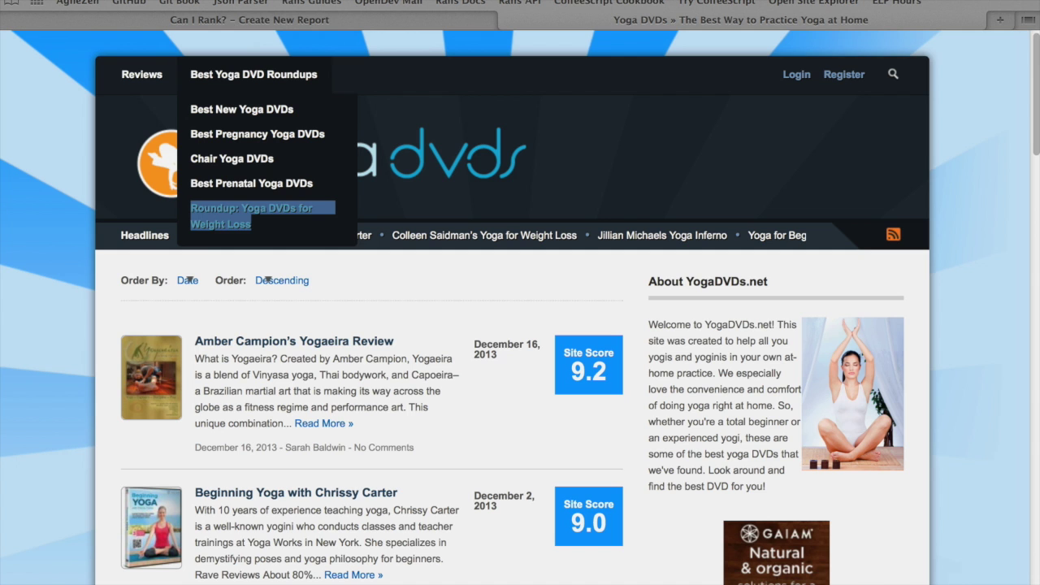
pyautogui.click(244, 213)
pyautogui.click(310, 22)
pyautogui.scroll(-3, 533, 360)
pyautogui.click(533, 361)
pyautogui.write('http://yogadvds.net/yoga-dvds-for-weight-loss/')
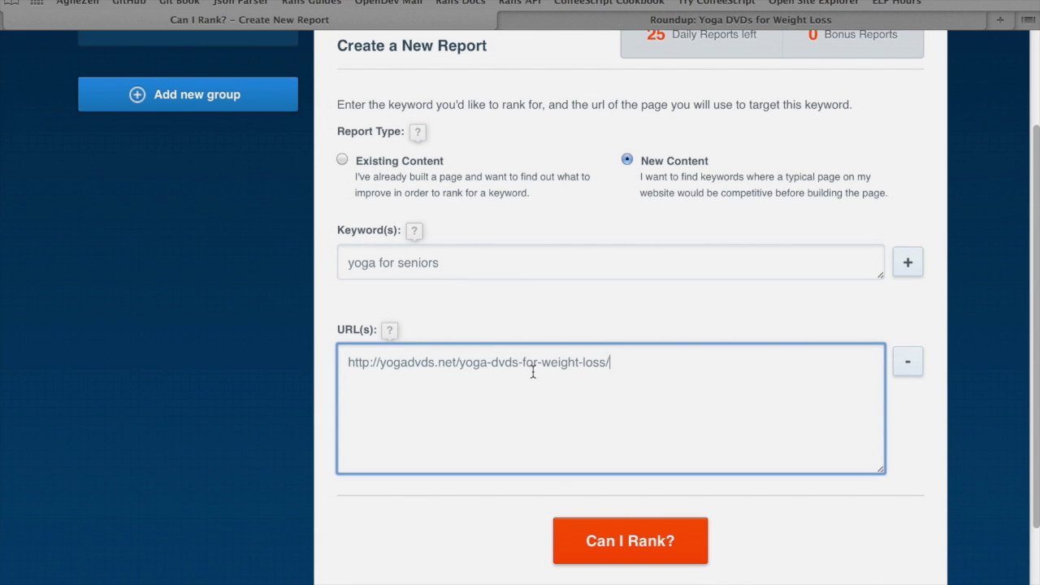
pyautogui.click(693, 25)
pyautogui.moveTo(301, 77)
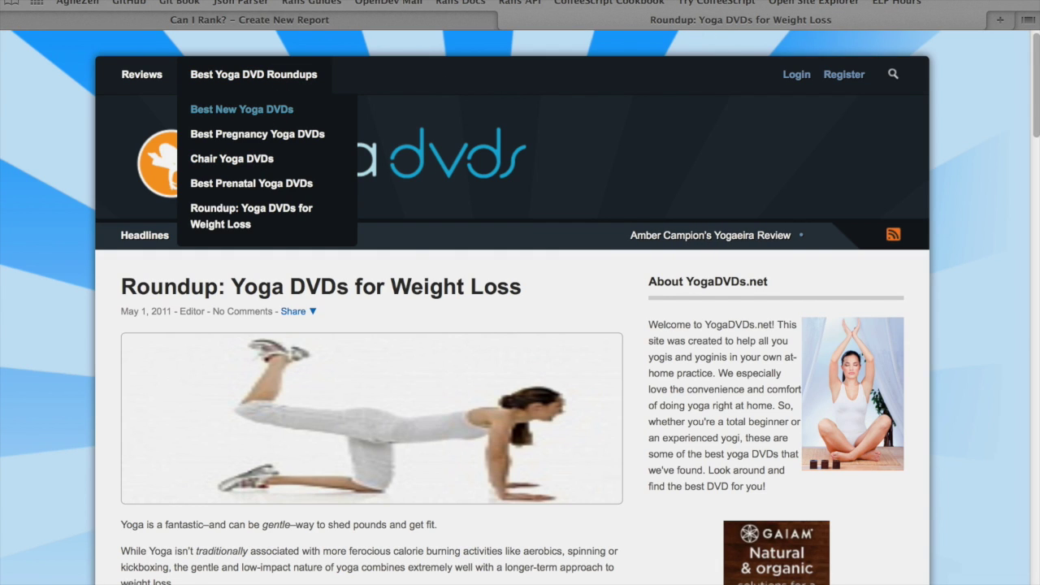
pyautogui.click(241, 108)
pyautogui.click(349, 18)
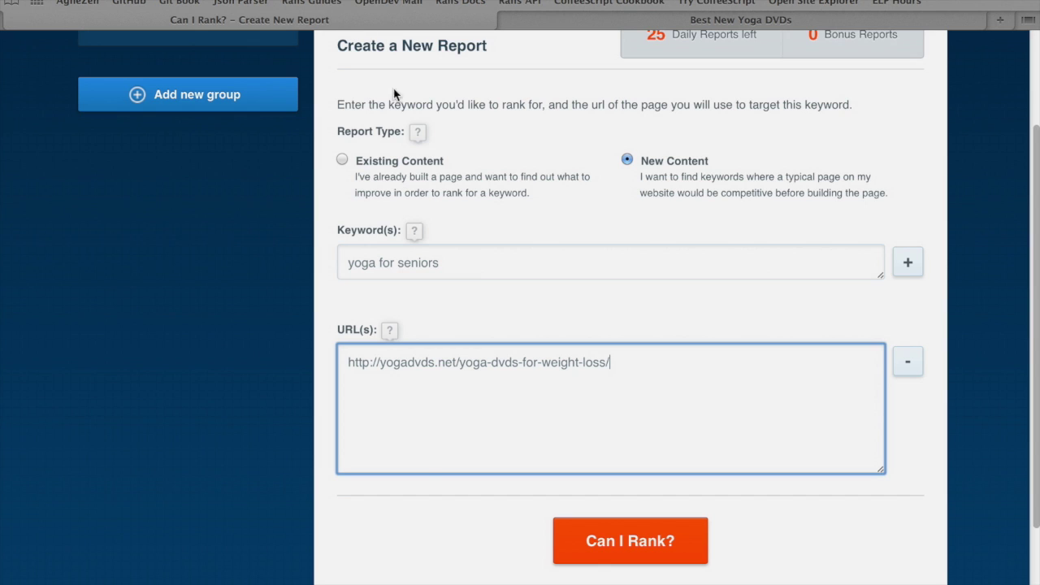
pyautogui.press('Return')
pyautogui.write('http://yogadvds.net/best-new-yoga-dvds-of-2012/')
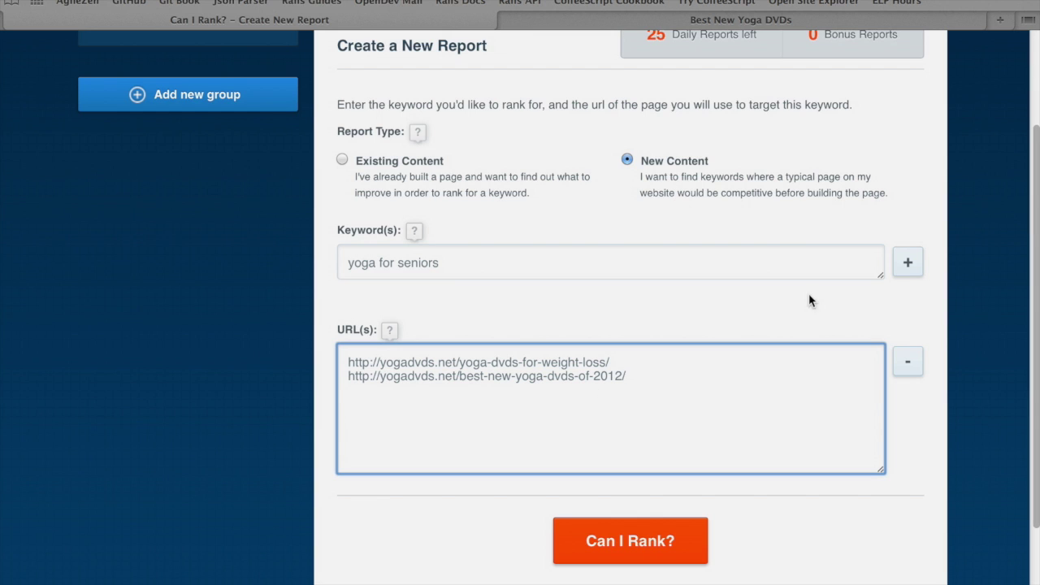
pyautogui.click(685, 530)
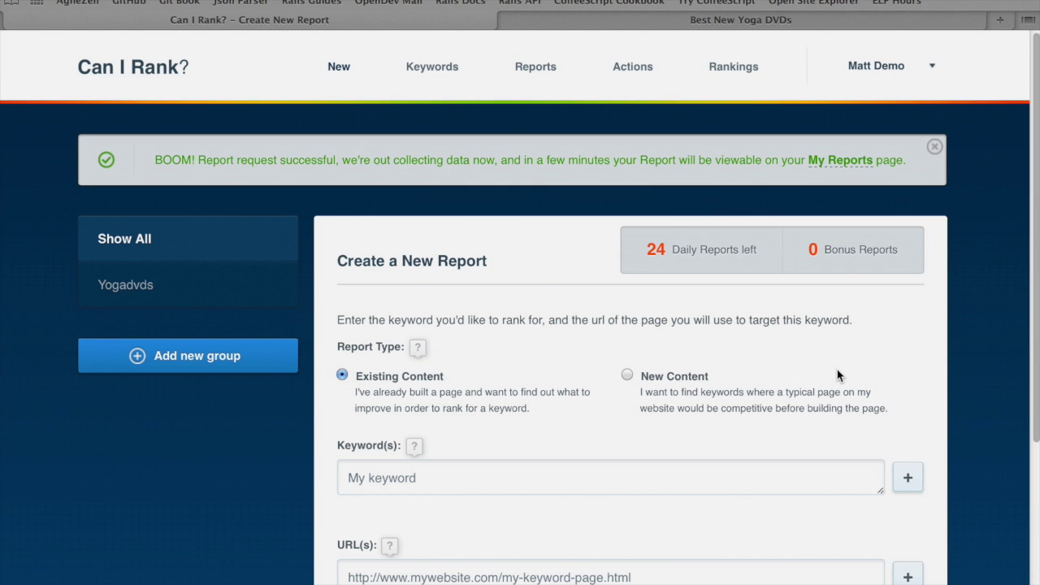
pyautogui.press('super+Tab')
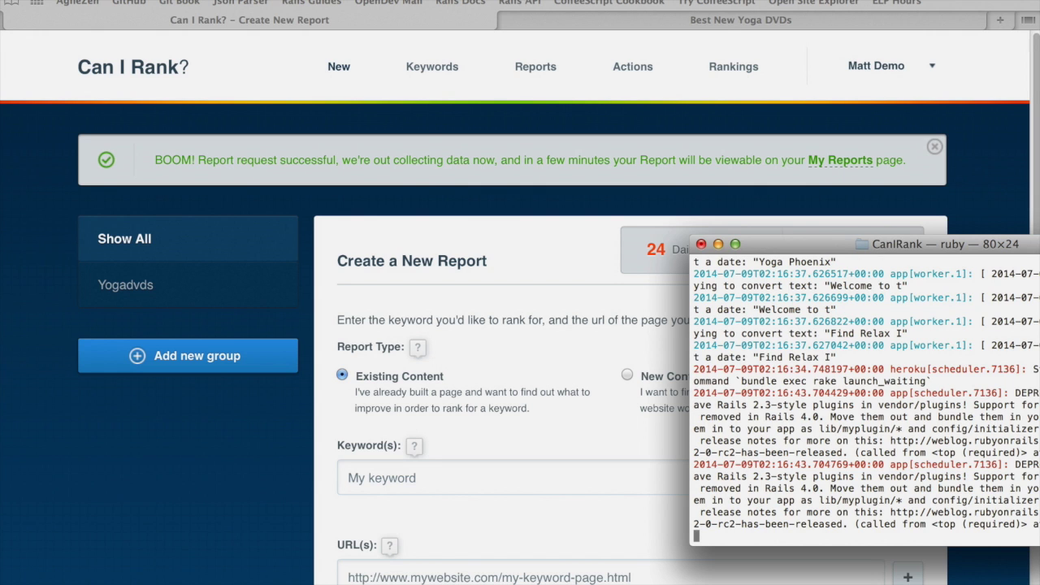
pyautogui.moveTo(1039, 243); pyautogui.dragTo(888, 218)
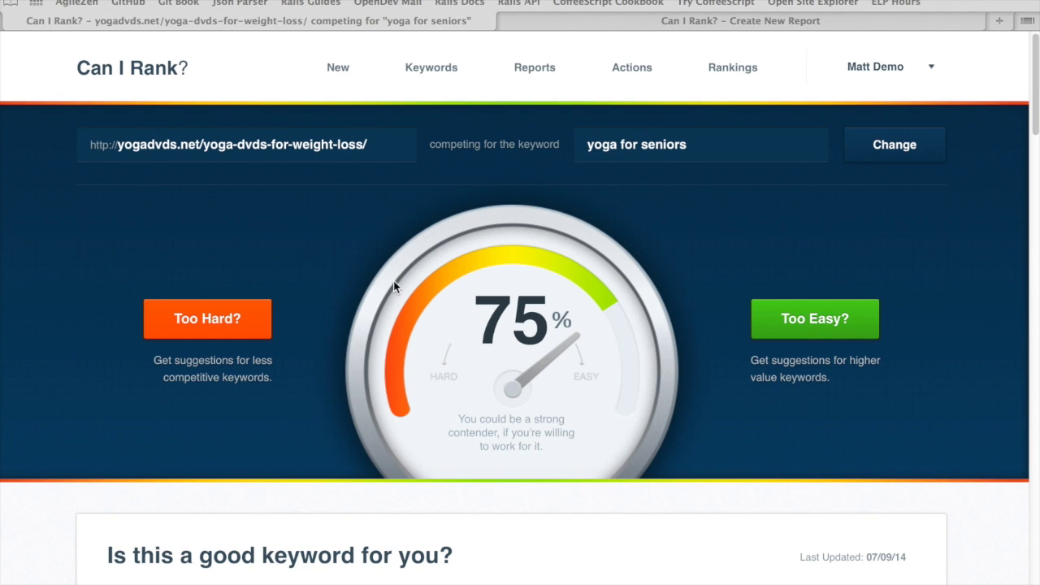
# Examine the "yoga for seniors" report's ranking chances for both pages and the keyword's search volume, ad cost and traffic value.
pyautogui.scroll(-3, 383, 268)
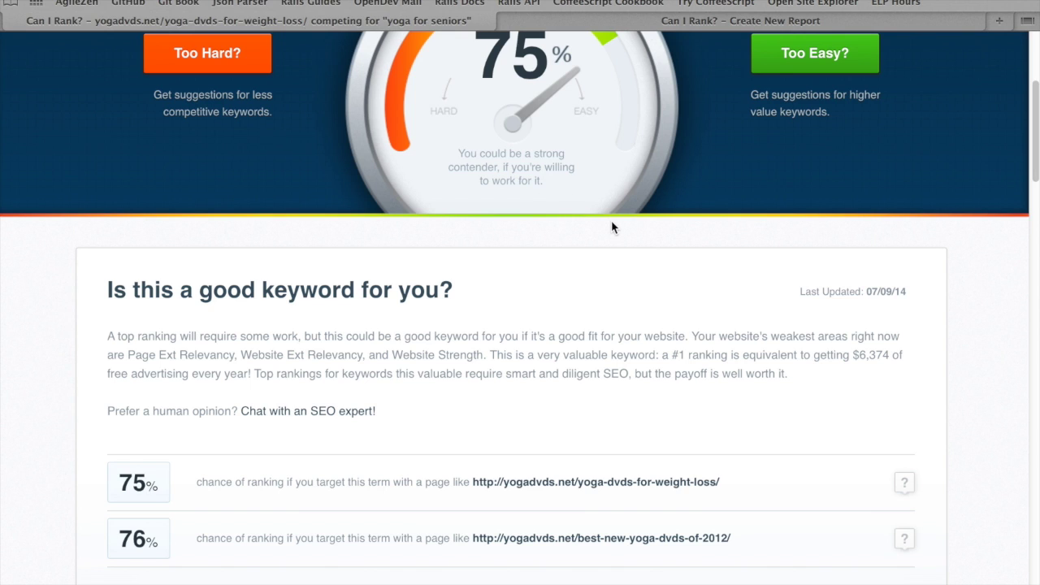
pyautogui.scroll(-5, 611, 220)
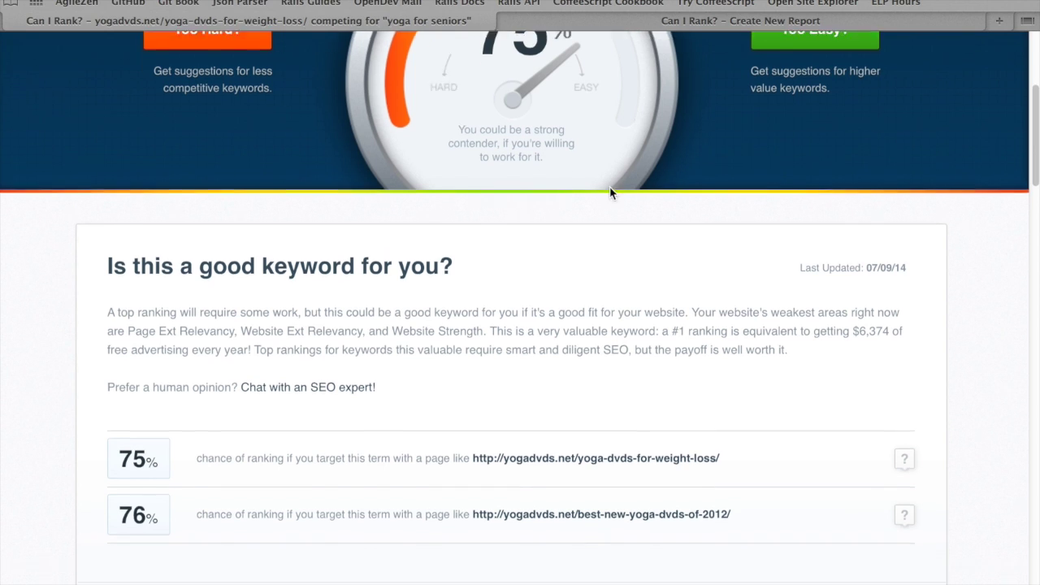
pyautogui.scroll(-5, 612, 171)
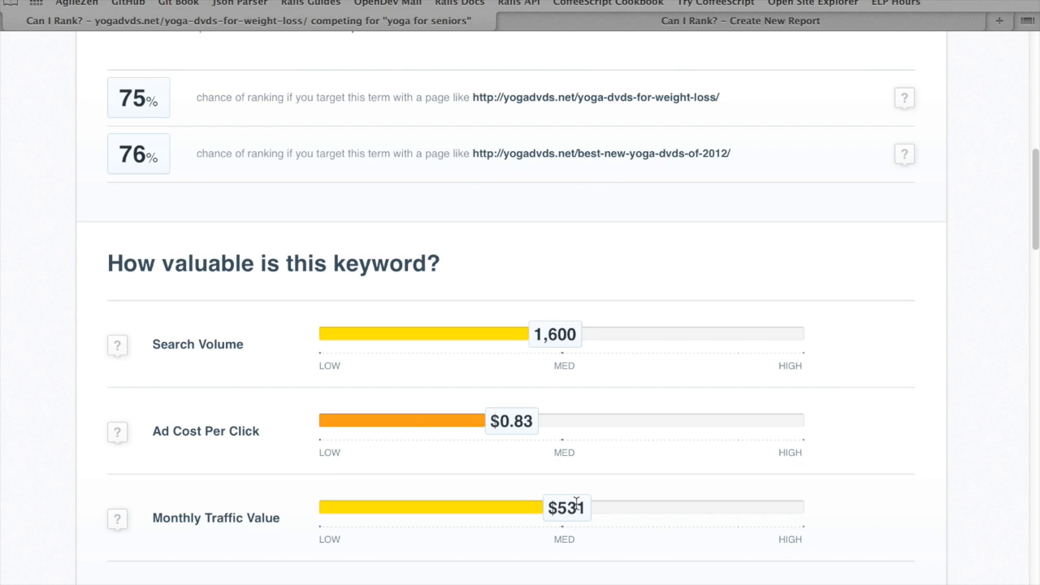
pyautogui.scroll(-2, 665, 257)
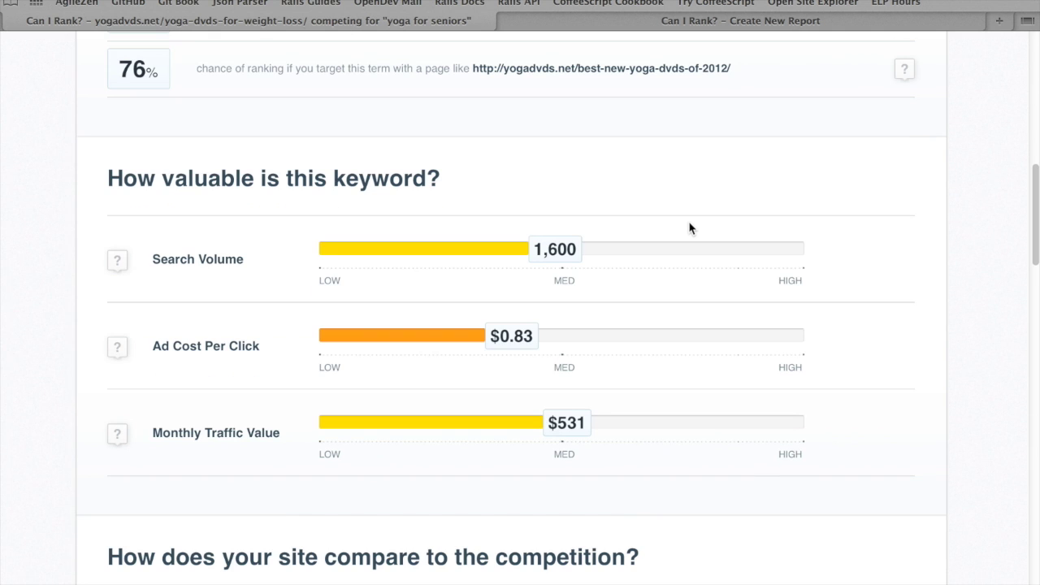
pyautogui.scroll(-3, 689, 227)
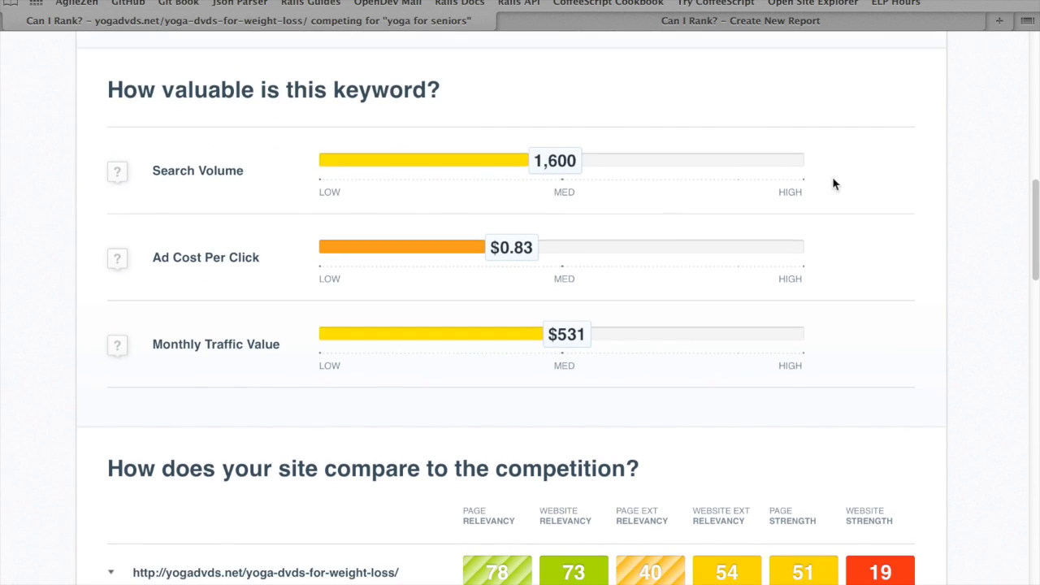
# Compare the two yogadvds.net pages with competing pages on relevancy and strength, and return to the report's overall ranking score.
pyautogui.scroll(-7, 848, 174)
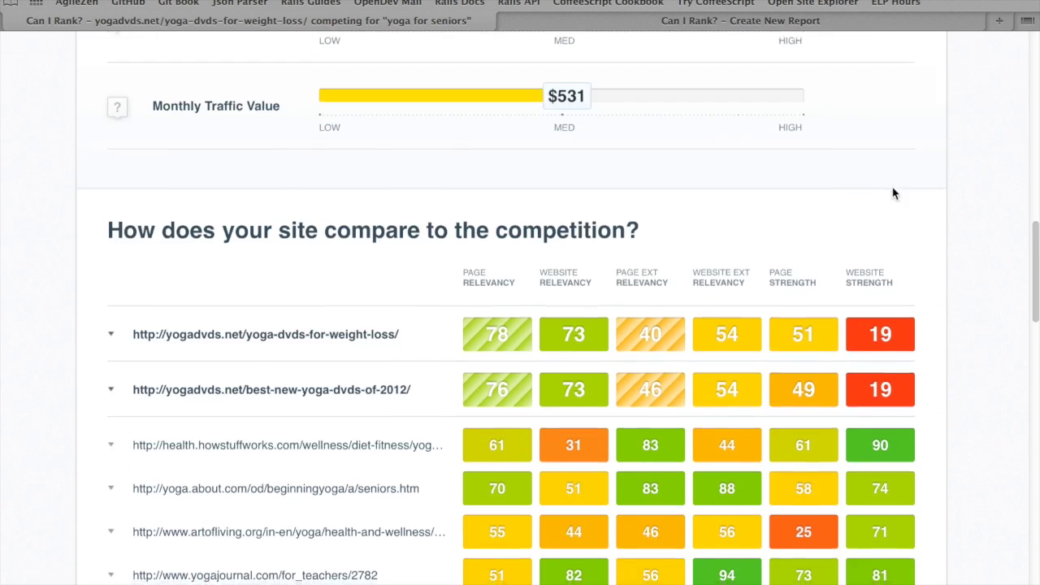
pyautogui.scroll(-2, 893, 193)
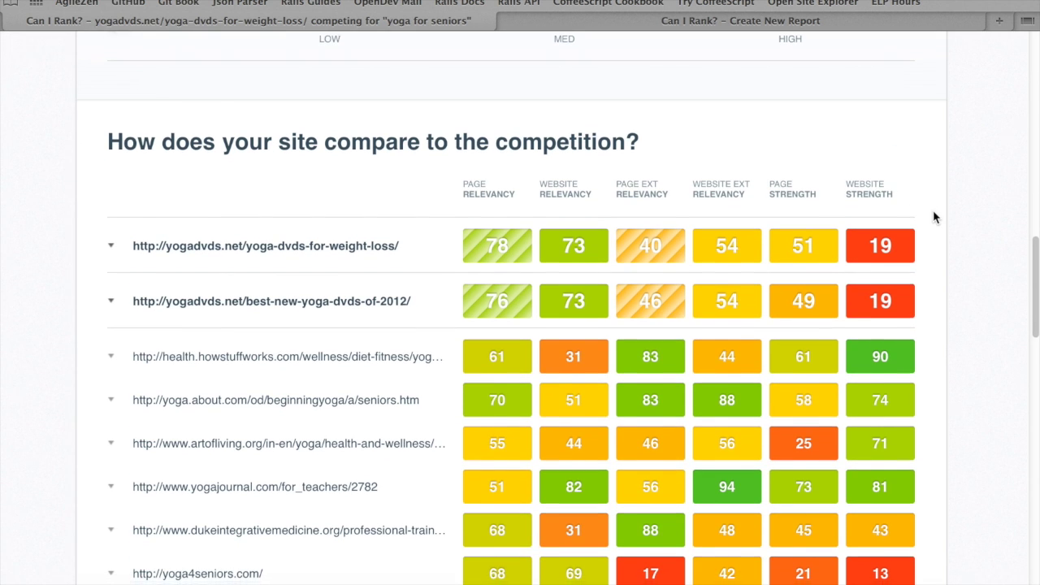
pyautogui.scroll(-1, 933, 217)
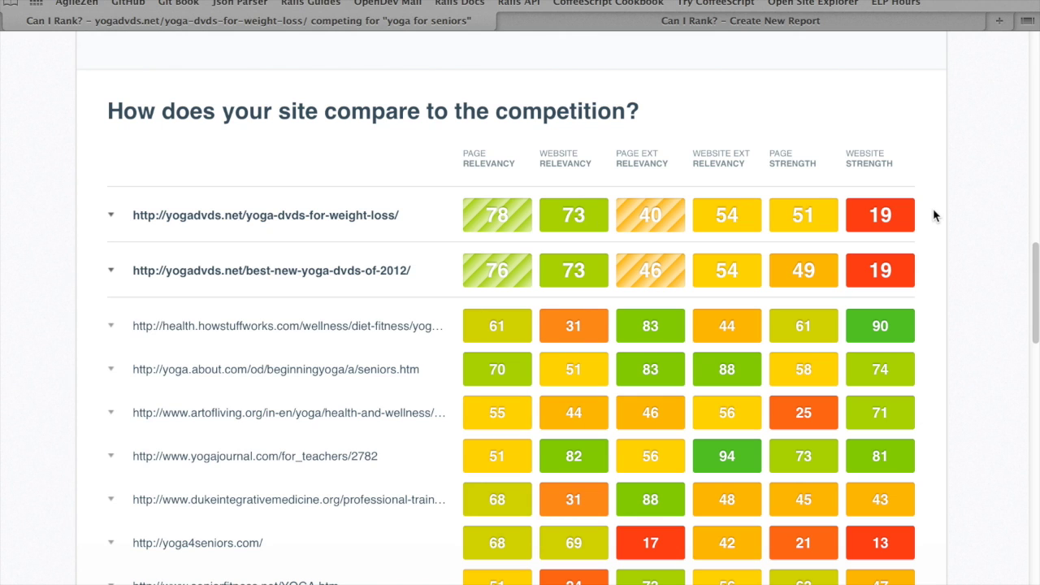
pyautogui.scroll(-1, 910, 235)
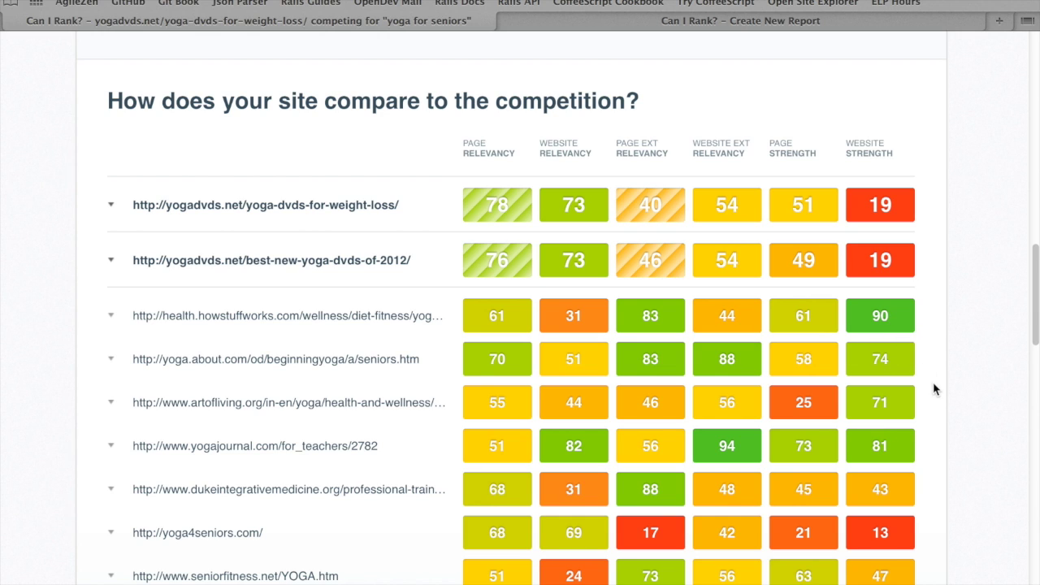
pyautogui.scroll(-1, 918, 293)
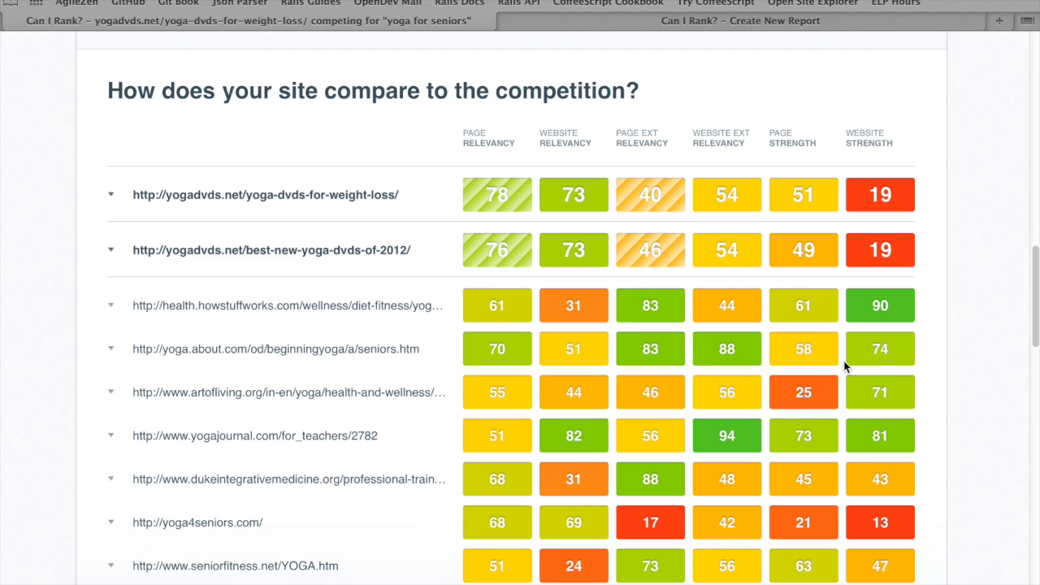
pyautogui.scroll(-2, 1003, 252)
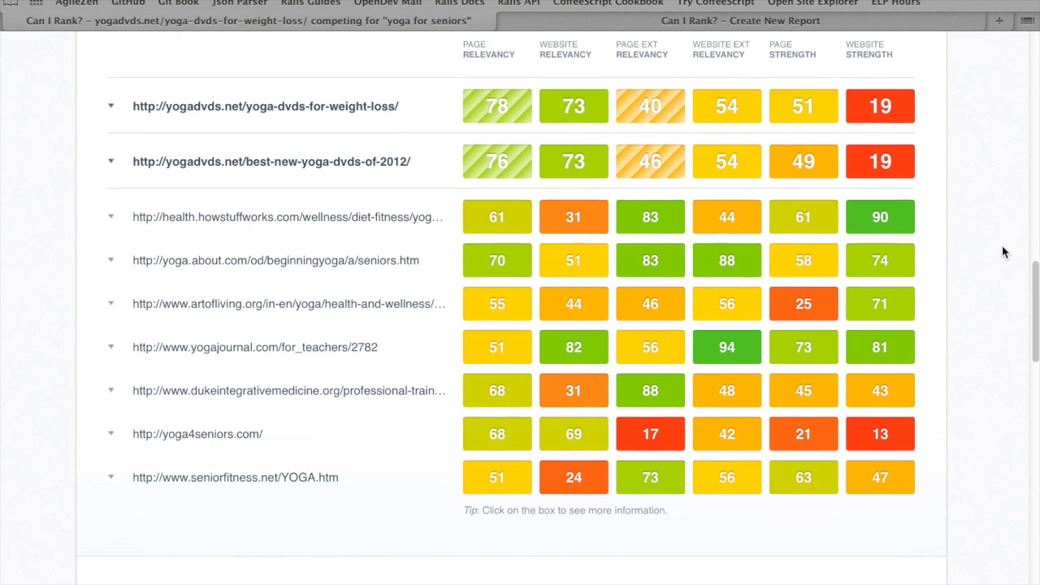
pyautogui.scroll(-1, 1004, 252)
pyautogui.scroll(2, 1004, 253)
pyautogui.scroll(1, 1003, 253)
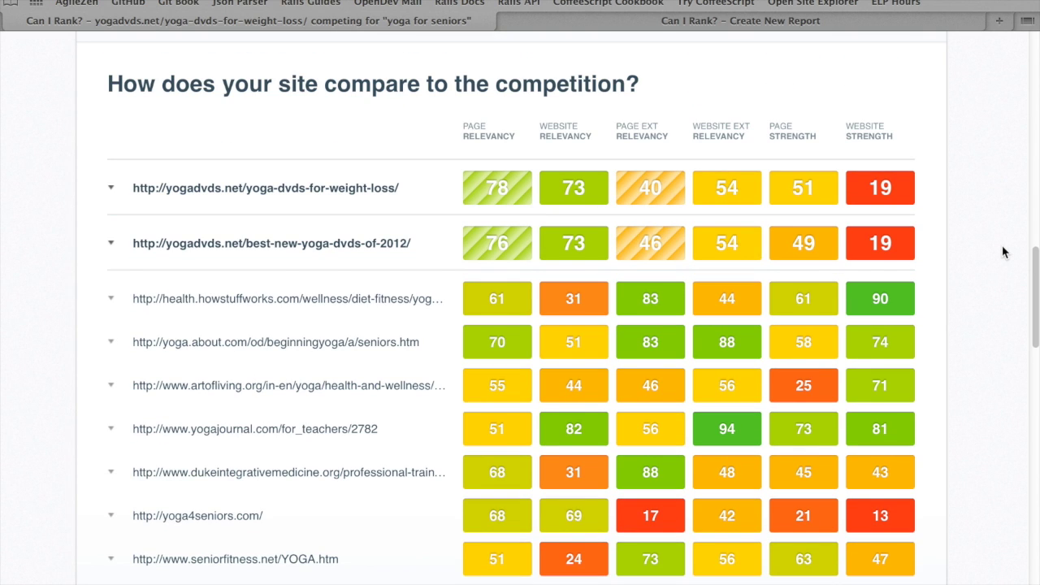
pyautogui.scroll(10, 1003, 253)
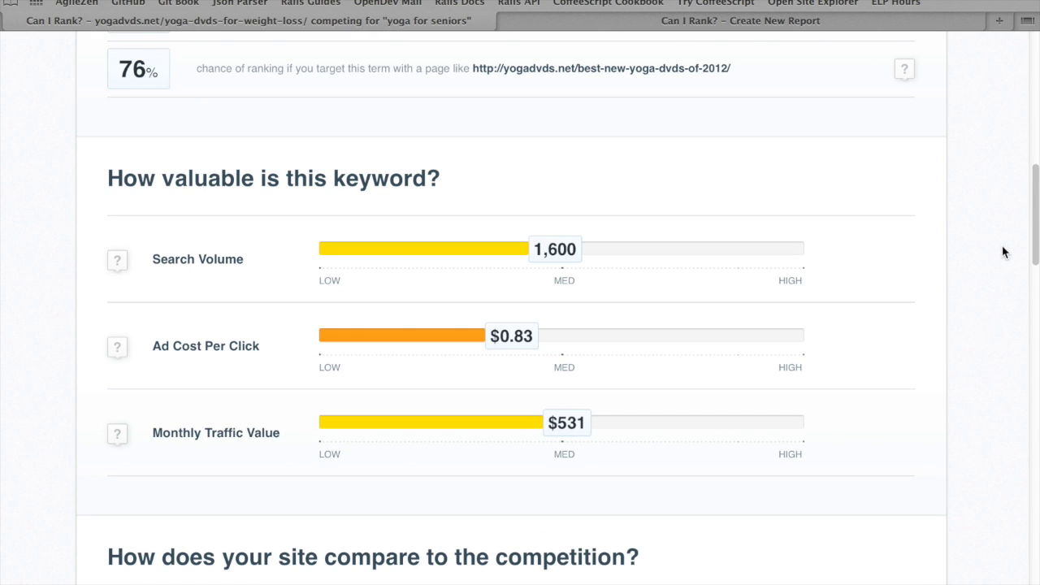
pyautogui.scroll(15, 1004, 253)
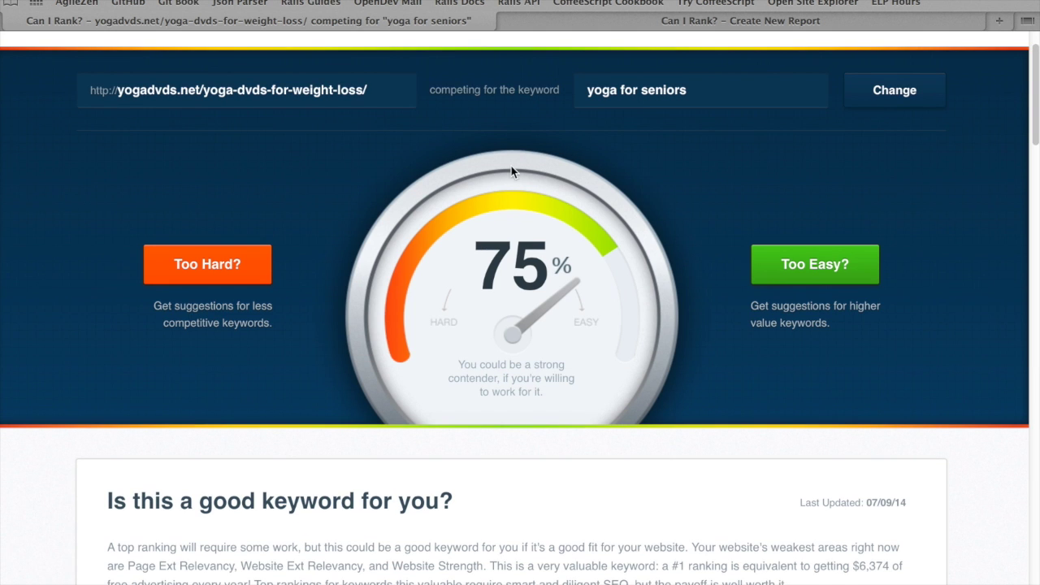
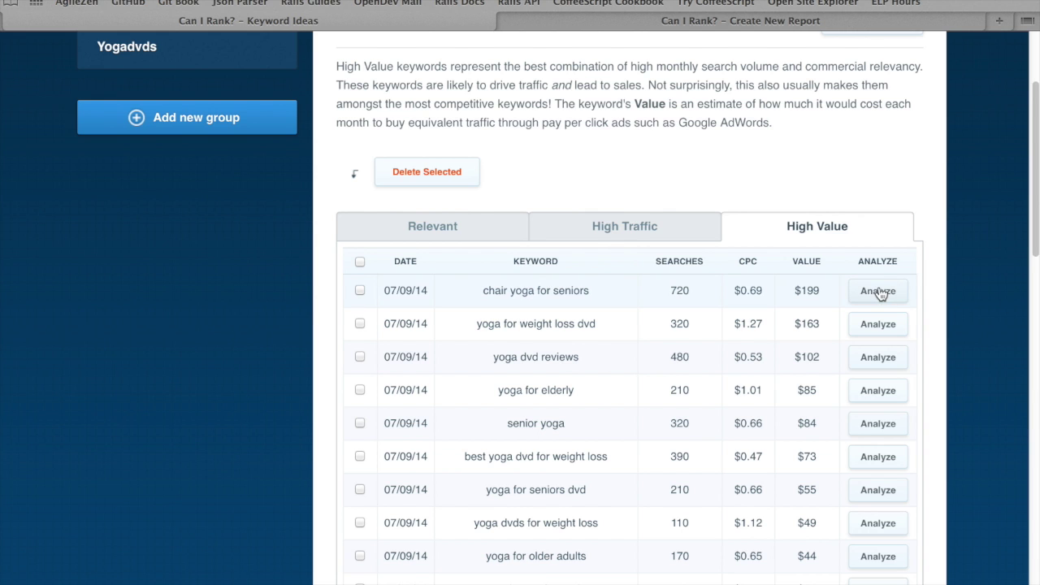
# Copy the high-value keyword "chair yoga for seniors" into the new report request, allowing multiple keywords.
pyautogui.scroll(-1, 938, 199)
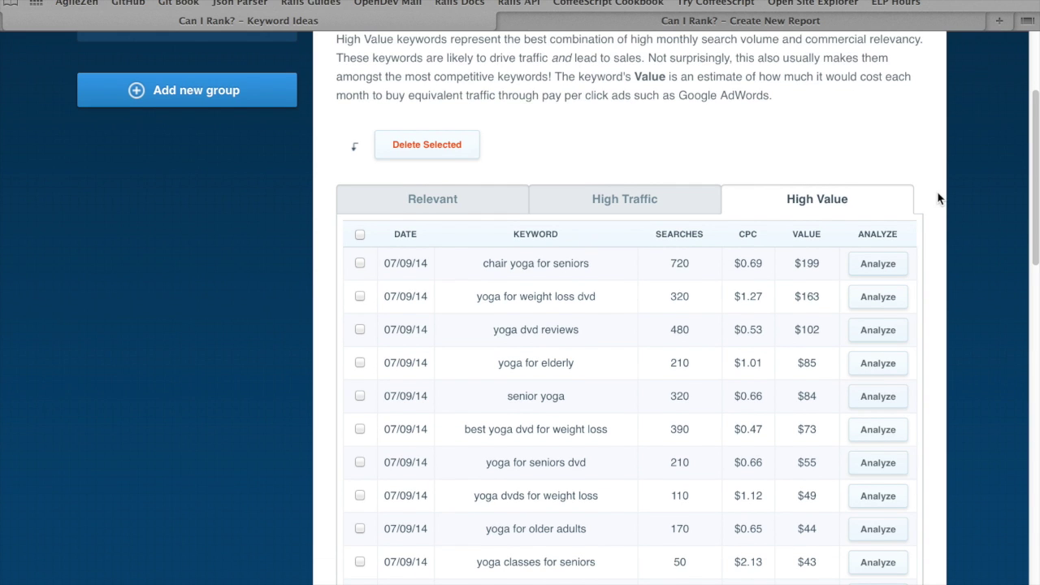
pyautogui.scroll(-1, 940, 197)
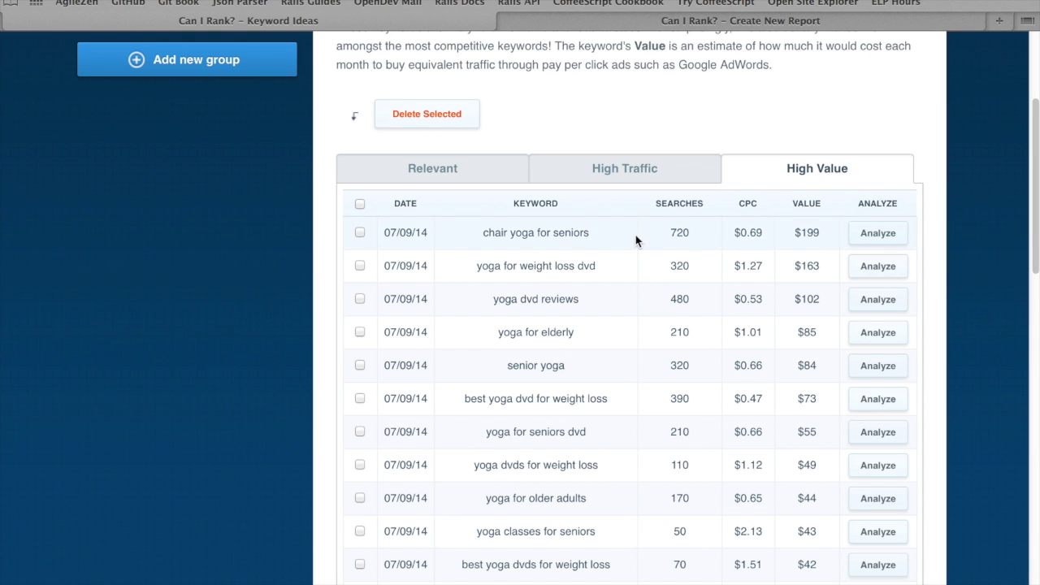
pyautogui.moveTo(590, 232); pyautogui.dragTo(478, 232)
pyautogui.press('super+c')
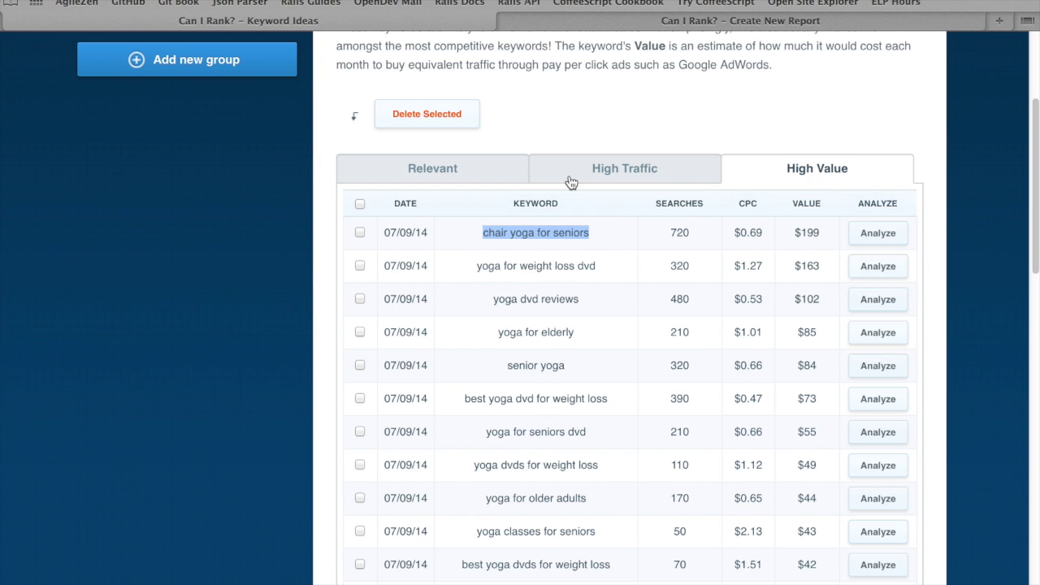
pyautogui.click(630, 21)
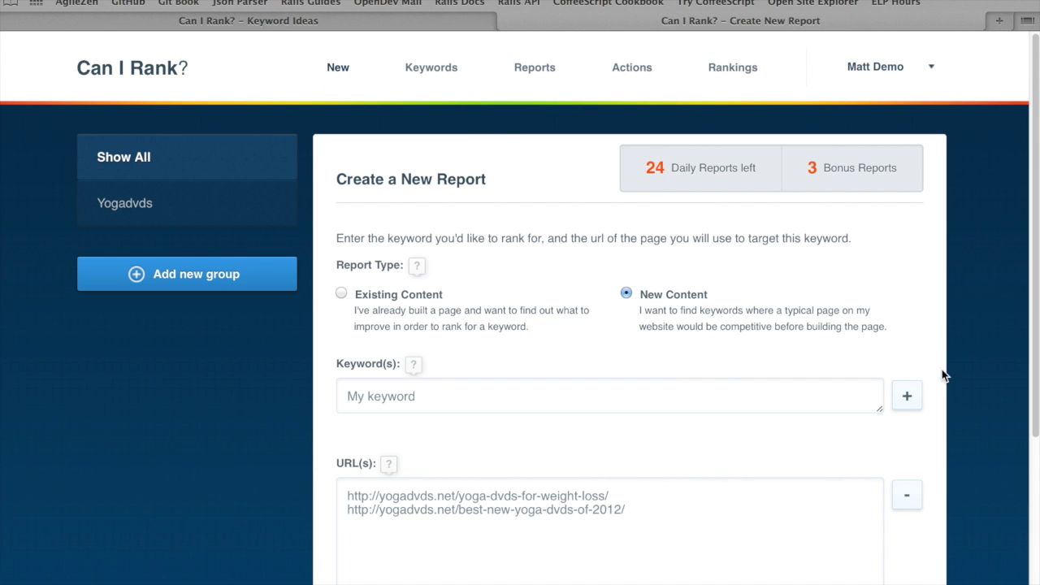
pyautogui.click(907, 396)
pyautogui.press('super+v')
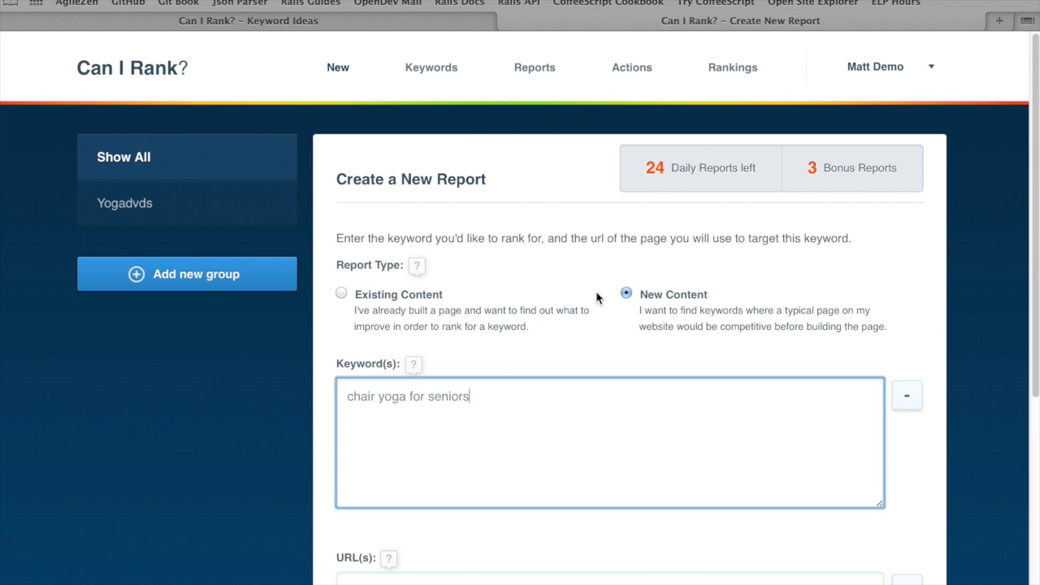
# Copy "yoga for elderly" from the keyword ideas and add it on a second line of the report's keywords.
pyautogui.click(323, 22)
pyautogui.moveTo(590, 338); pyautogui.dragTo(492, 333)
pyautogui.hotkey('ctrl', 'c')
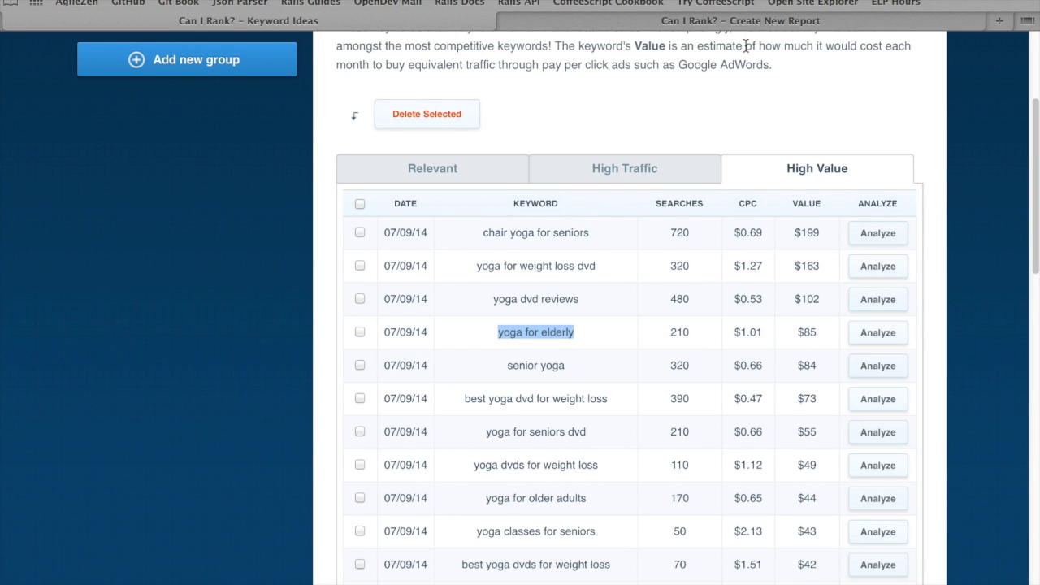
pyautogui.click(741, 21)
pyautogui.press('Return')
pyautogui.hotkey('ctrl', 'v')
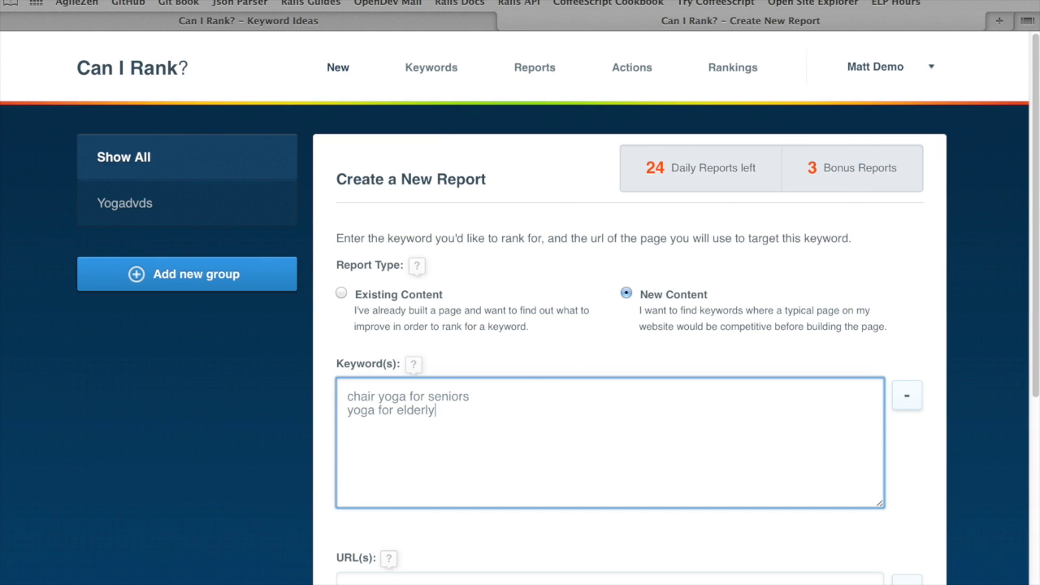
# Find "yoga for seniors dvd" among the high-value keyword ideas and add it on a third line of the report's keywords.
pyautogui.click(355, 22)
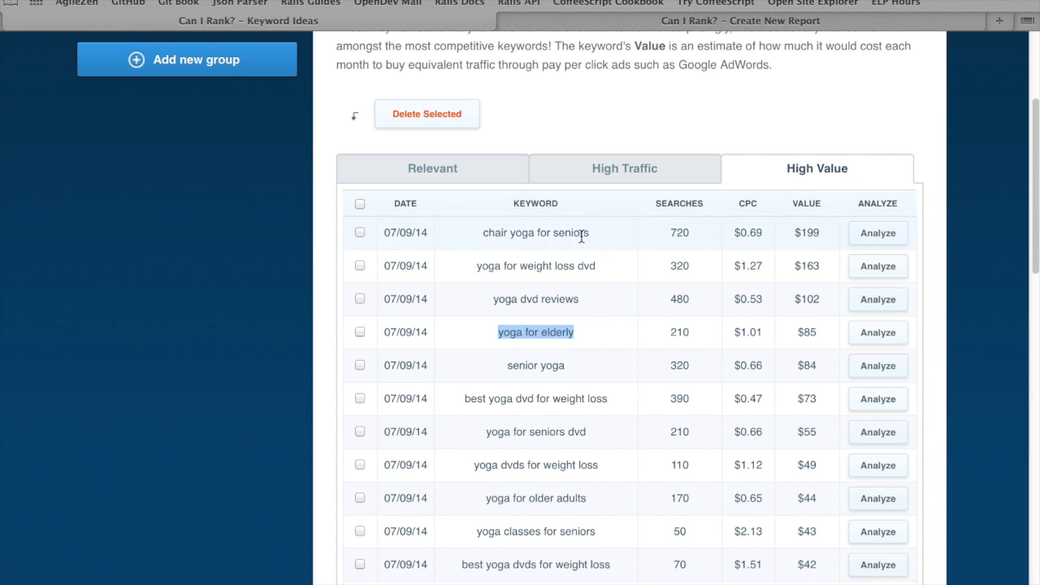
pyautogui.scroll(-2, 576, 246)
pyautogui.scroll(-2, 520, 199)
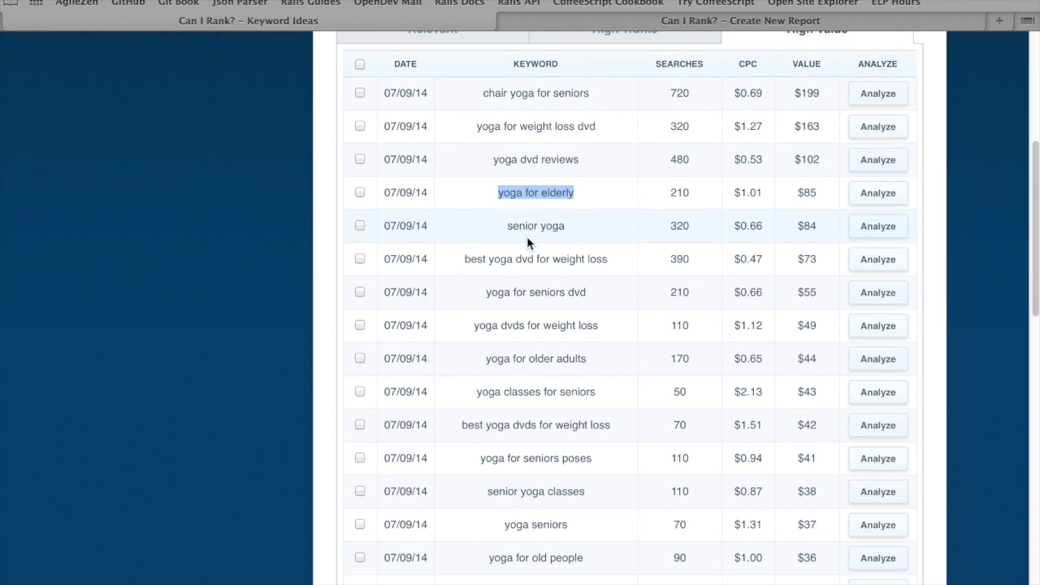
pyautogui.scroll(-1, 597, 317)
pyautogui.scroll(-3, 602, 318)
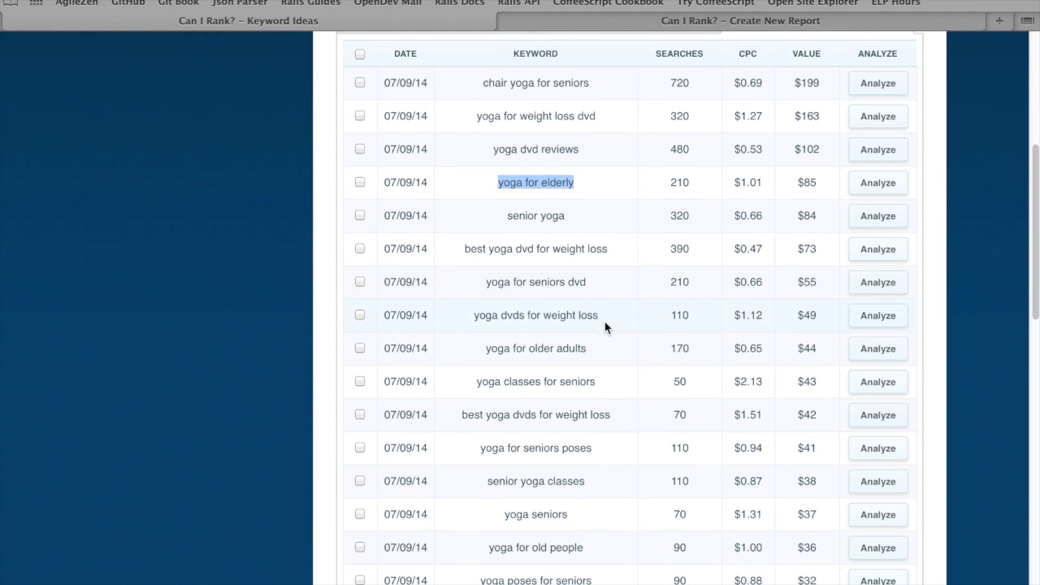
pyautogui.scroll(-1, 608, 305)
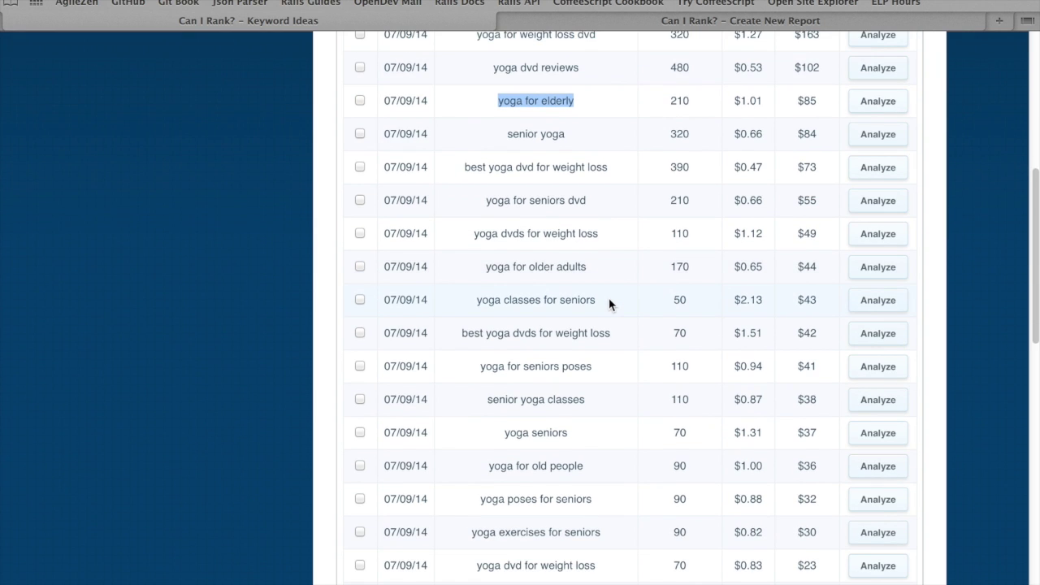
pyautogui.scroll(-1, 608, 298)
pyautogui.scroll(2, 594, 378)
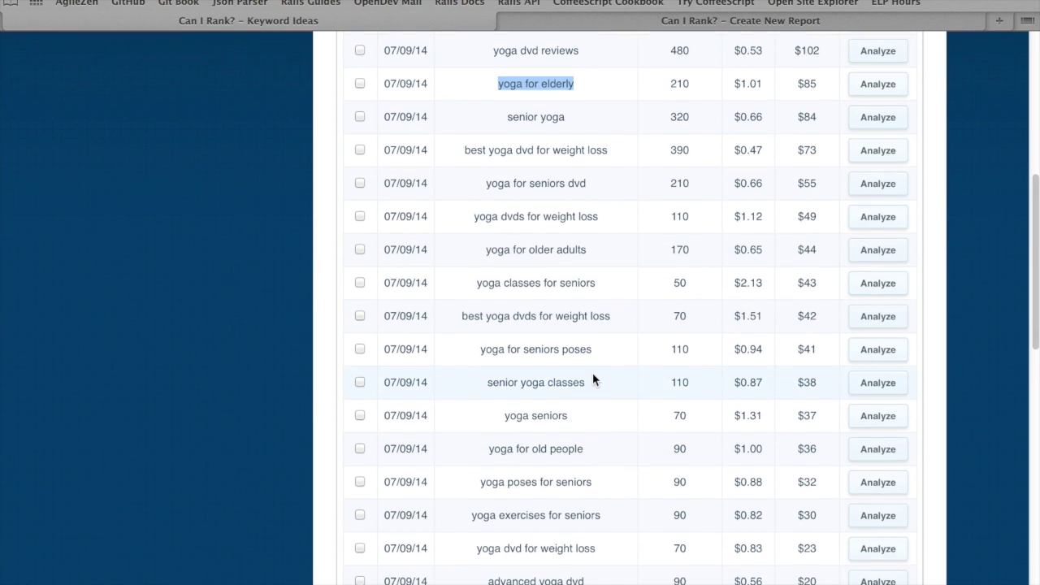
pyautogui.scroll(1, 598, 351)
pyautogui.moveTo(615, 239); pyautogui.dragTo(485, 238)
pyautogui.press('super+c')
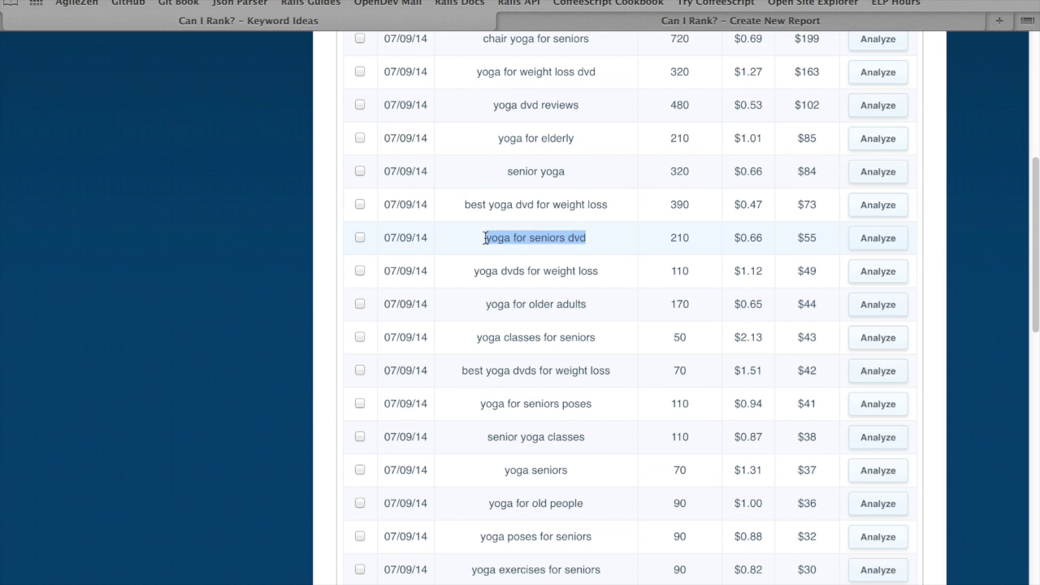
pyautogui.click(709, 17)
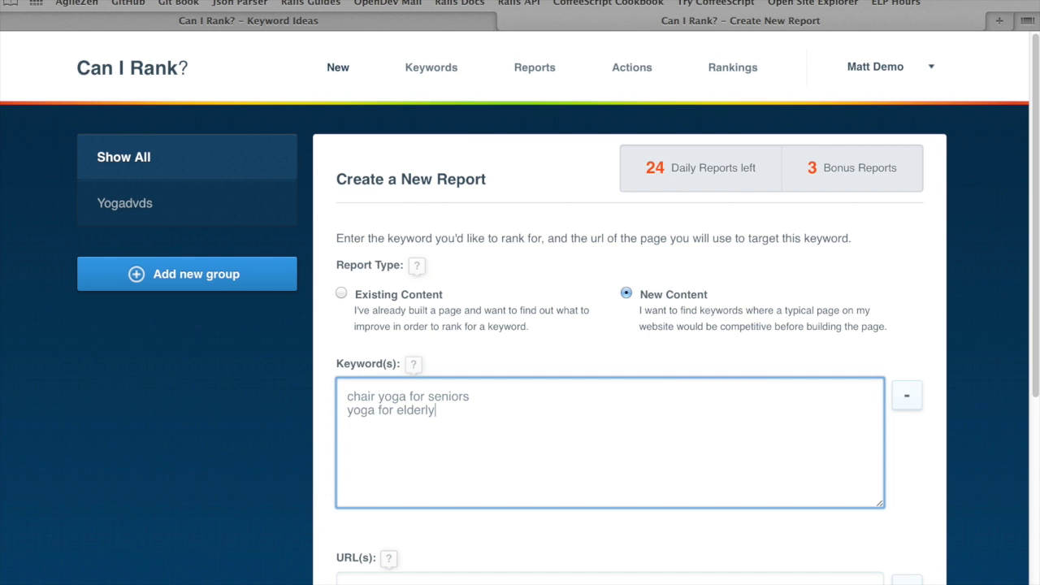
pyautogui.press('Return')
pyautogui.press('super+v')
# Add "yoga dvds for seniors" as the fourth keyword and submit the report request for both yogadvds.net pages.
pyautogui.press('Return')
pyautogui.write('yoga ')
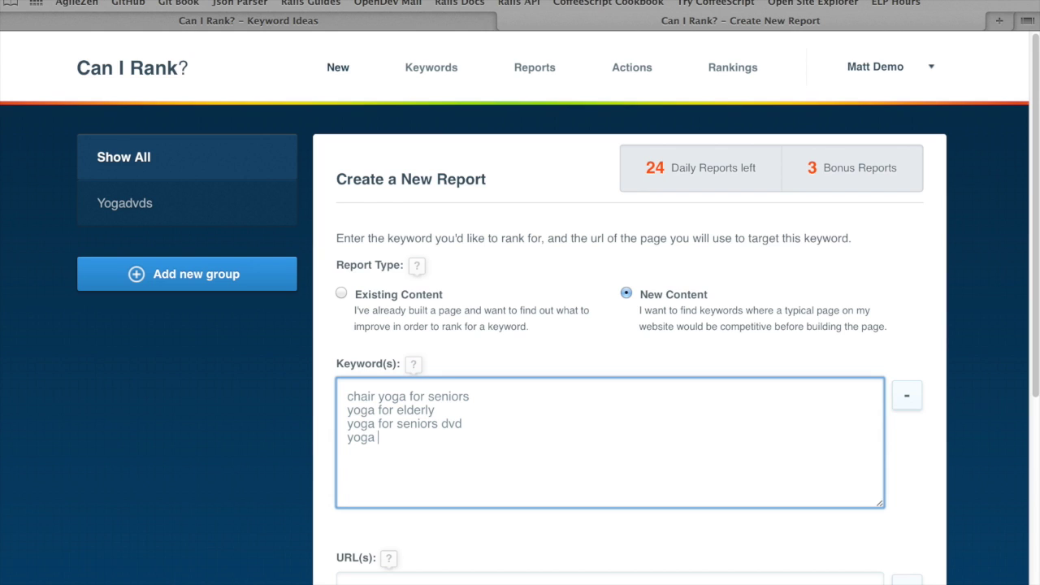
pyautogui.write('dvds for seniors')
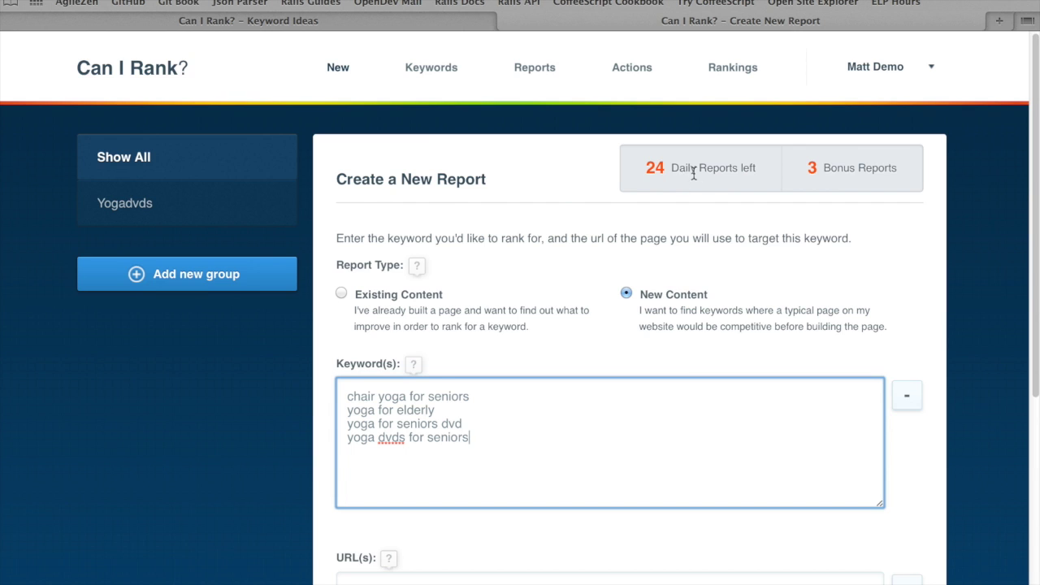
pyautogui.scroll(-3, 691, 172)
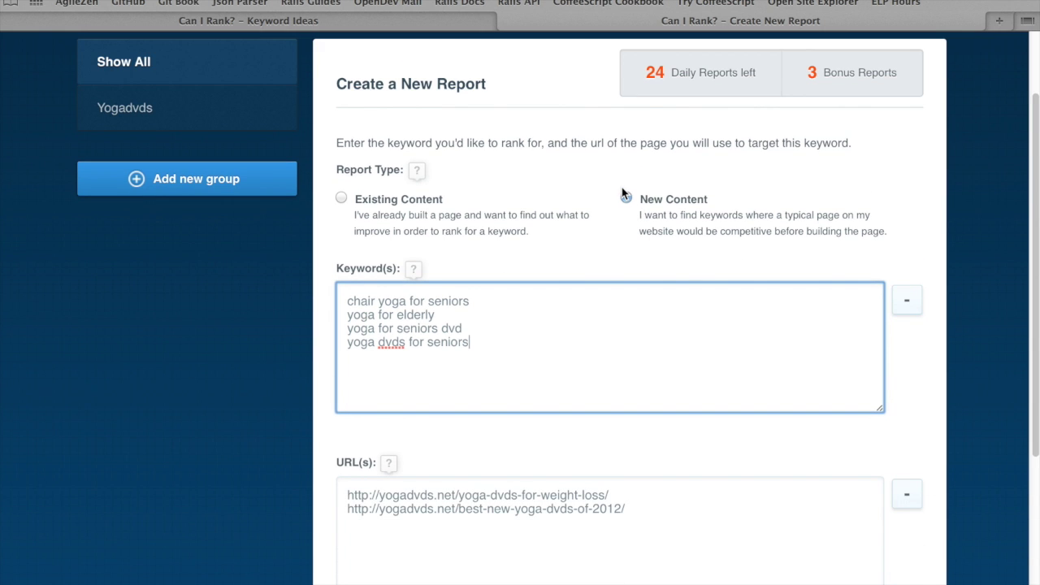
pyautogui.scroll(-2, 634, 350)
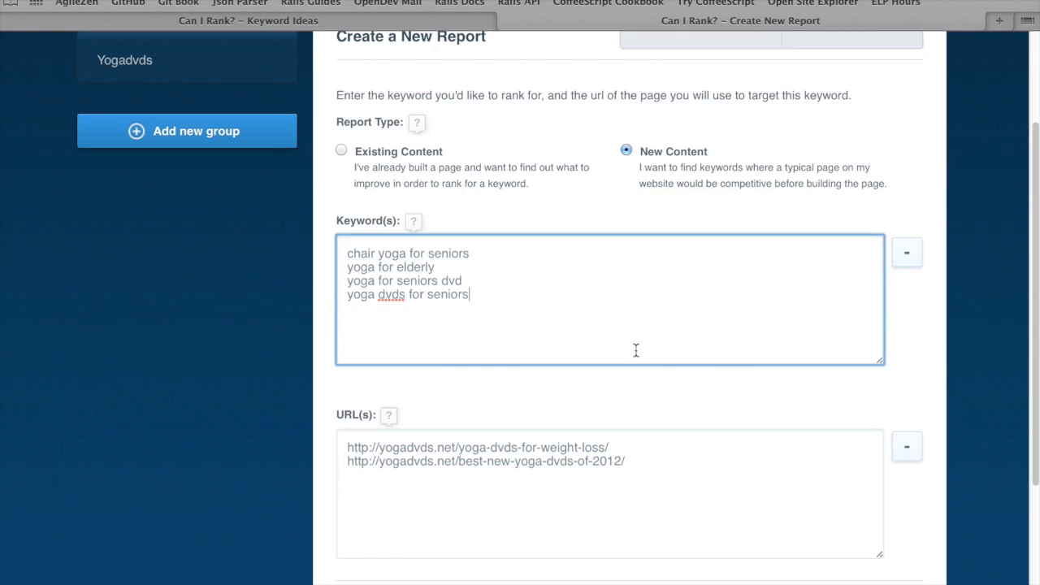
pyautogui.scroll(-1, 723, 442)
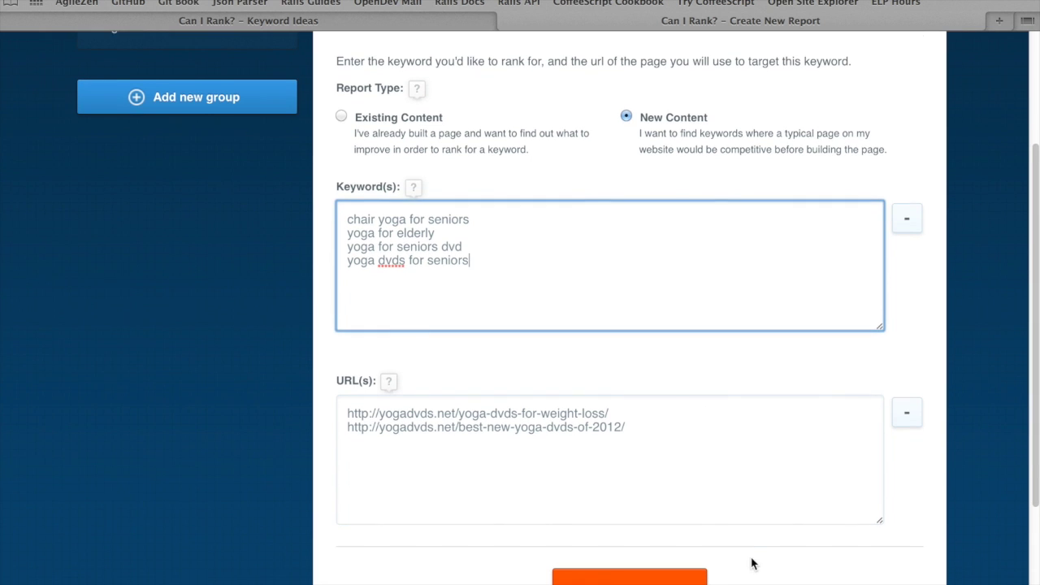
pyautogui.click(650, 579)
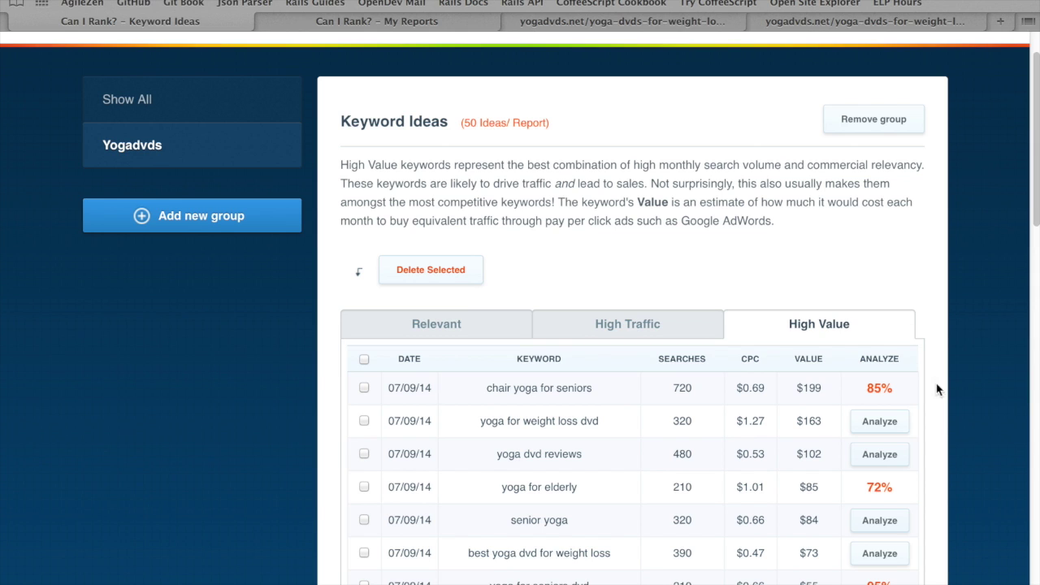
# Open the "yoga for elderly" report from the keyword ideas and examine both pages' ranking chances and the keyword's value.
pyautogui.click(871, 494)
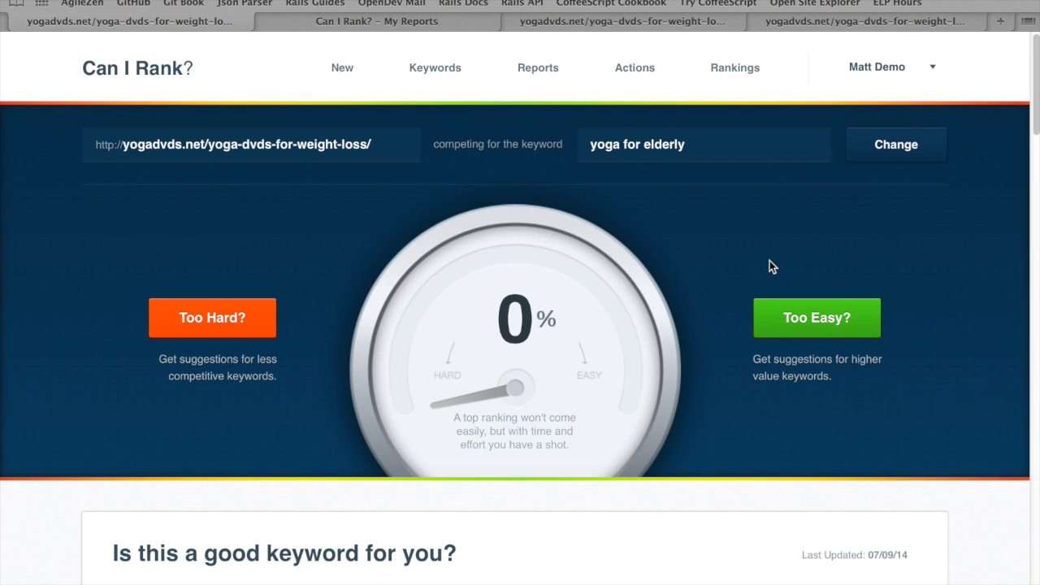
pyautogui.scroll(-5, 668, 183)
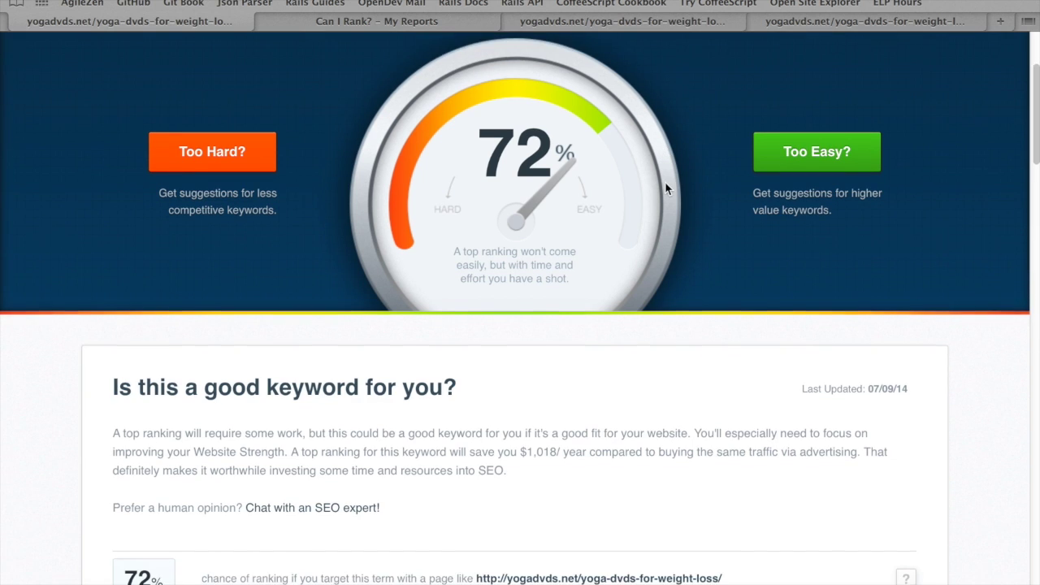
pyautogui.scroll(-4, 670, 193)
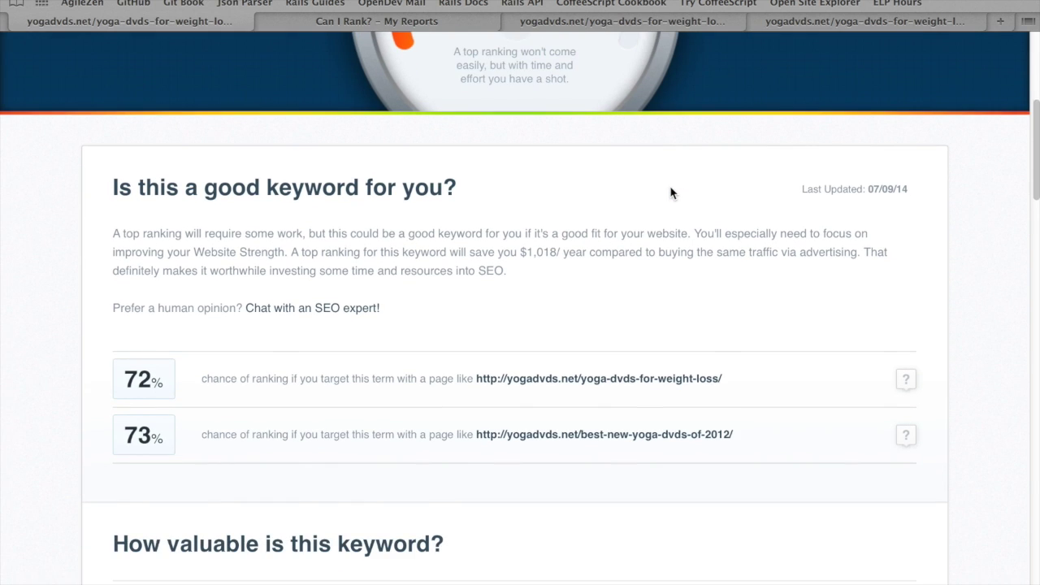
pyautogui.scroll(-7, 671, 193)
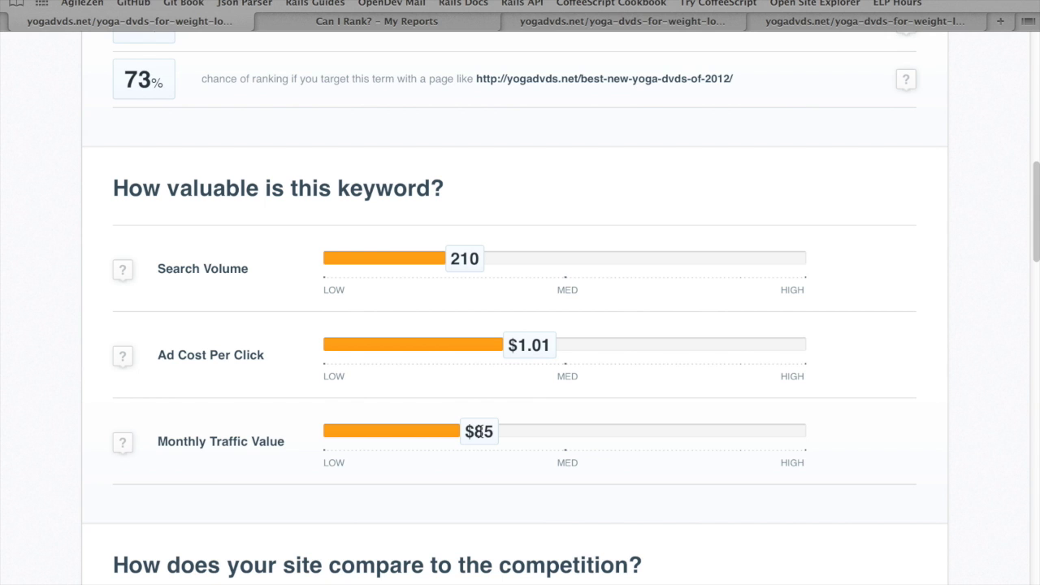
pyautogui.scroll(-3, 479, 431)
pyautogui.scroll(-2, 941, 235)
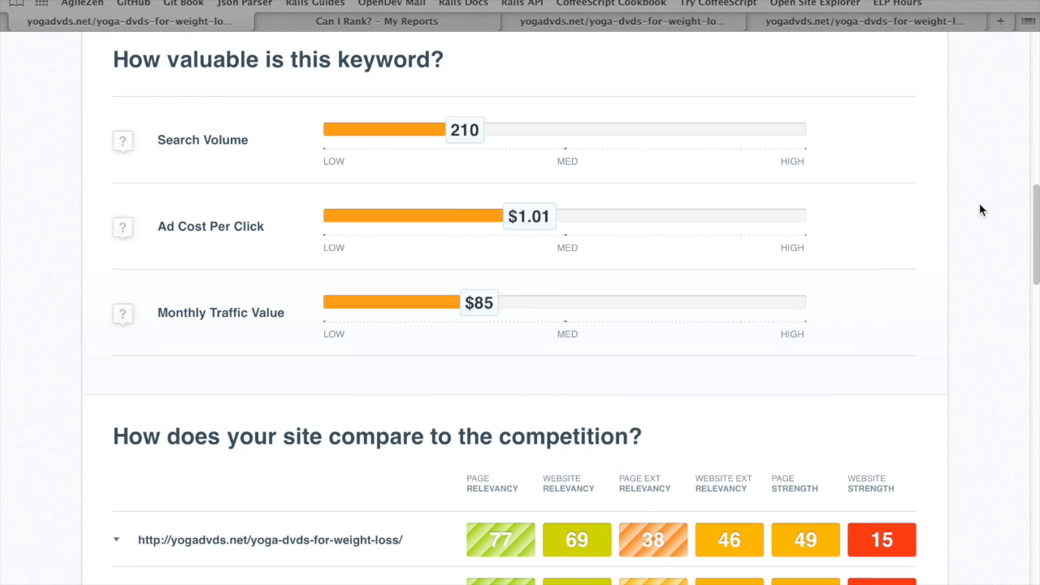
# Compare both yogadvds.net pages with the competition and inspect the anchor texts behind the abc-of-yoga.com page's external relevancy score.
pyautogui.scroll(-5, 981, 210)
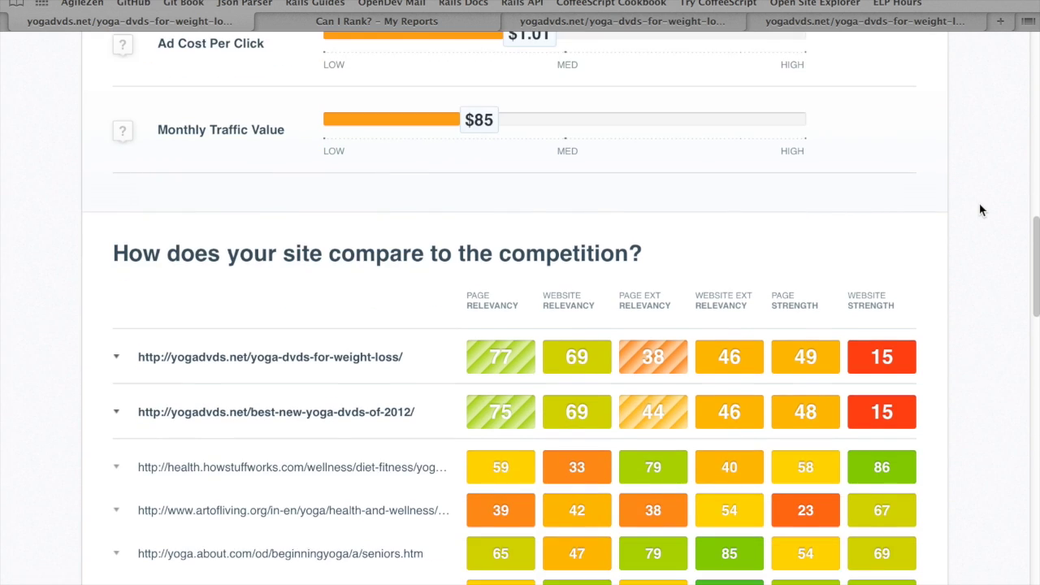
pyautogui.scroll(-4, 980, 210)
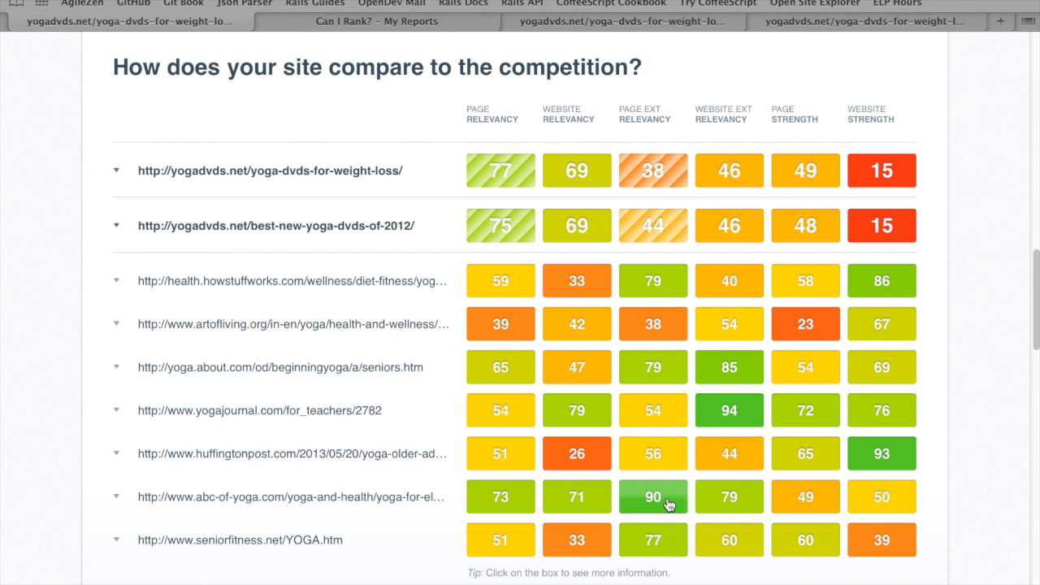
pyautogui.scroll(-1, 663, 496)
pyautogui.scroll(-1, 663, 496)
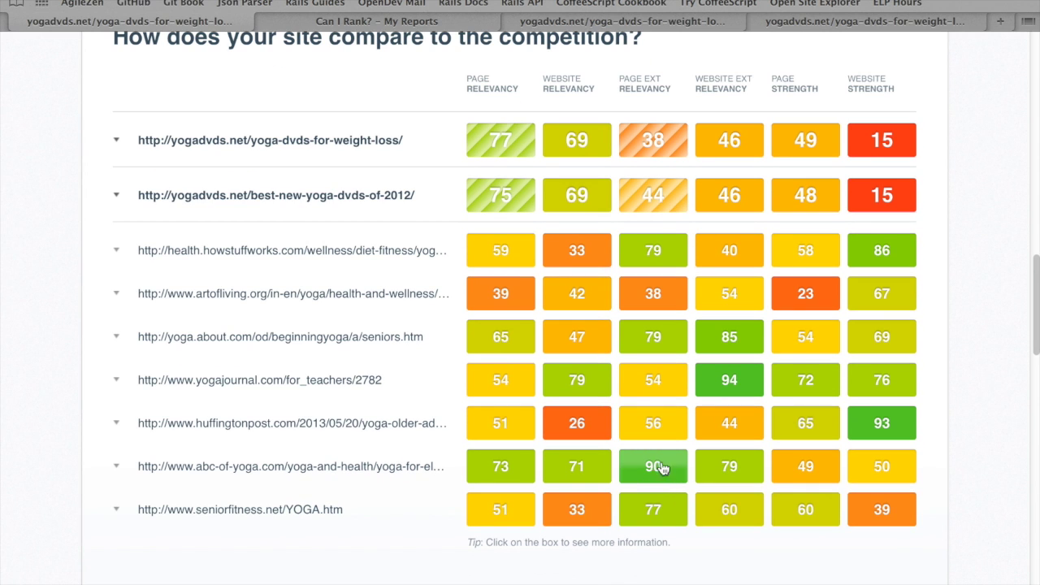
pyautogui.click(668, 470)
pyautogui.scroll(-10, 643, 395)
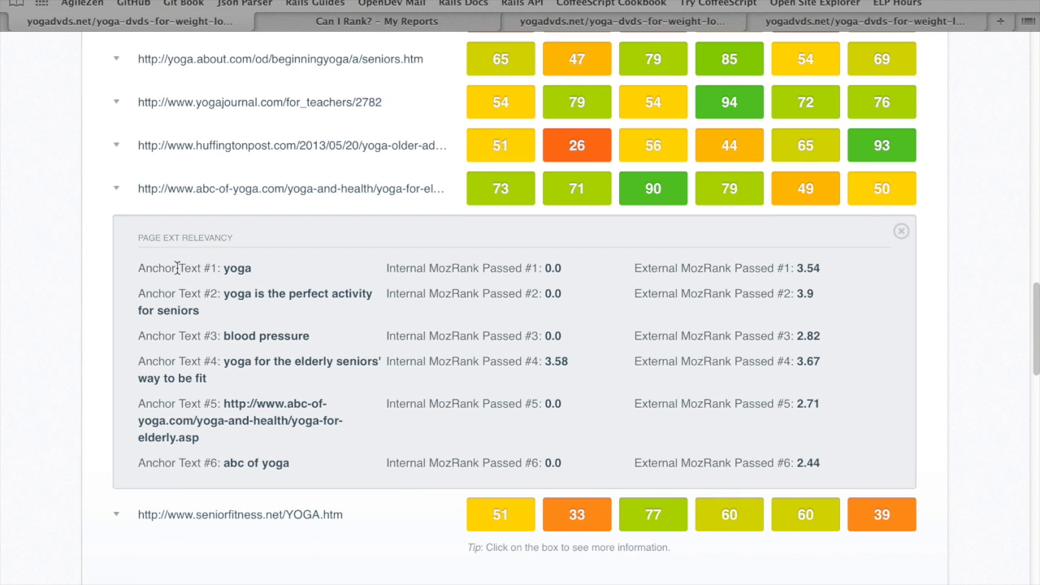
pyautogui.click(652, 198)
pyautogui.scroll(4, 727, 251)
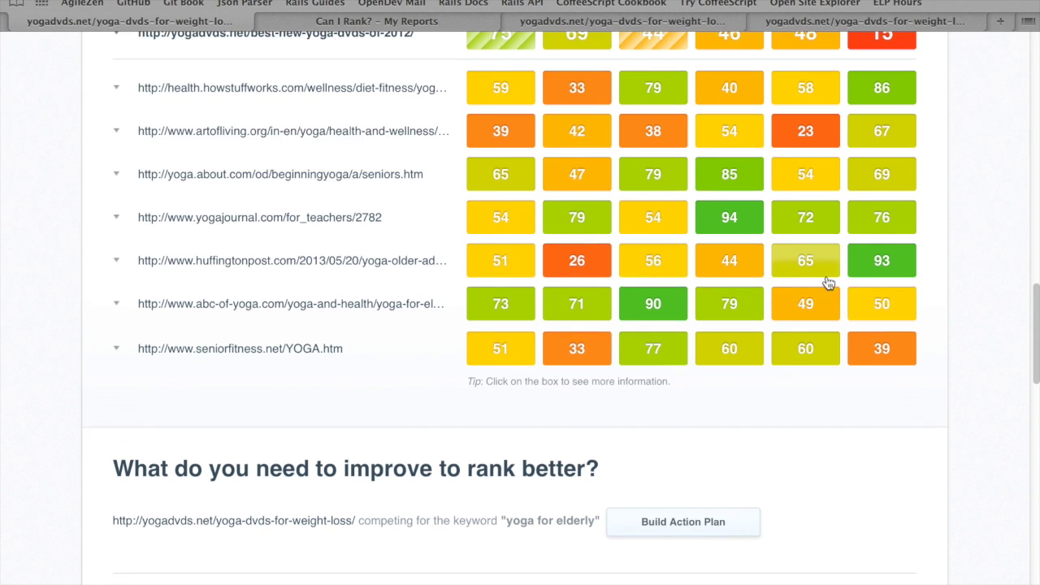
# Inspect the website external relevancy and page strength details of the competing yogajournal.com page, and close them.
pyautogui.scroll(3, 836, 302)
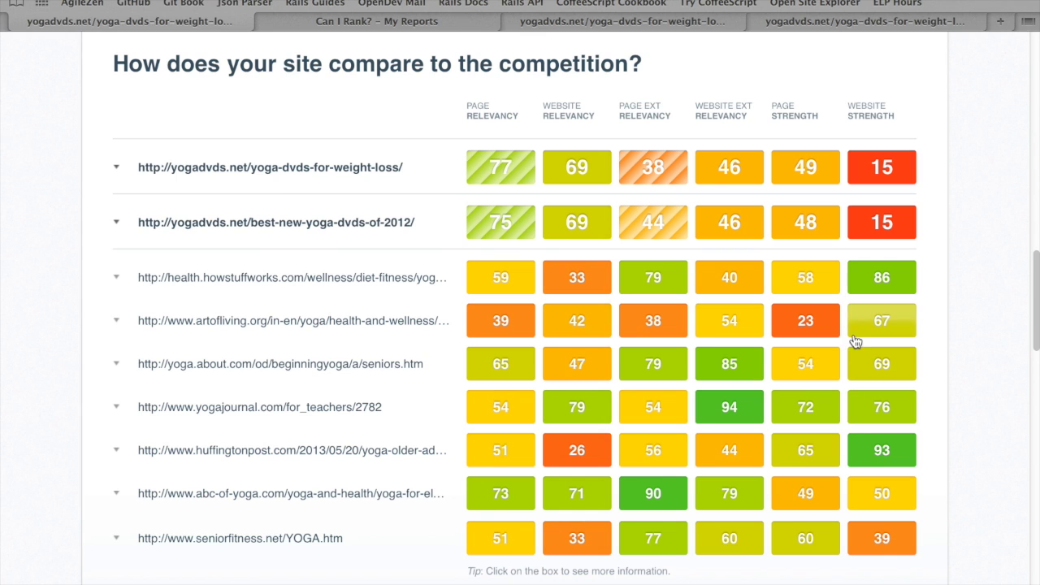
pyautogui.click(729, 409)
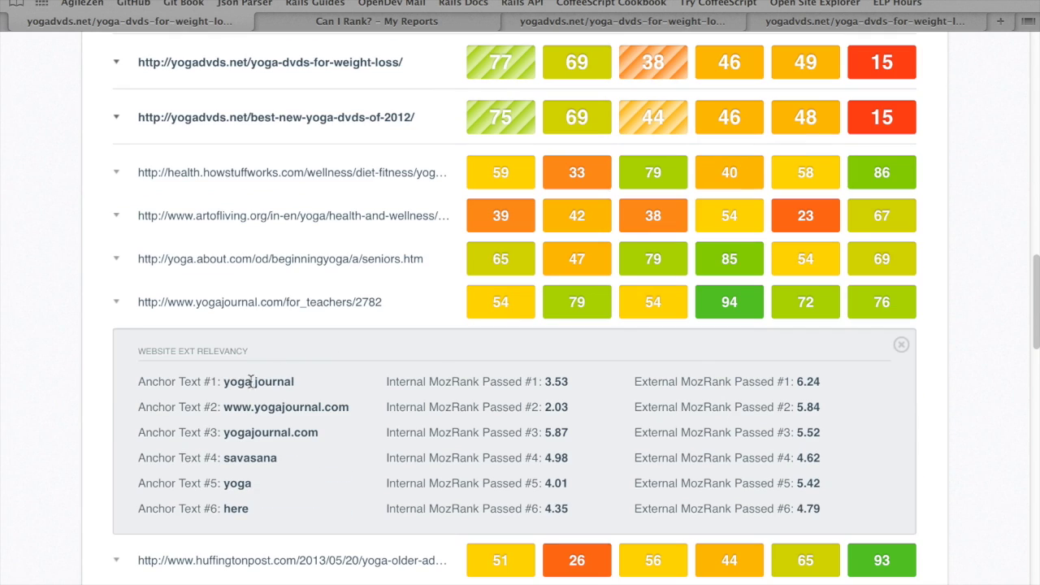
pyautogui.click(729, 302)
pyautogui.click(807, 308)
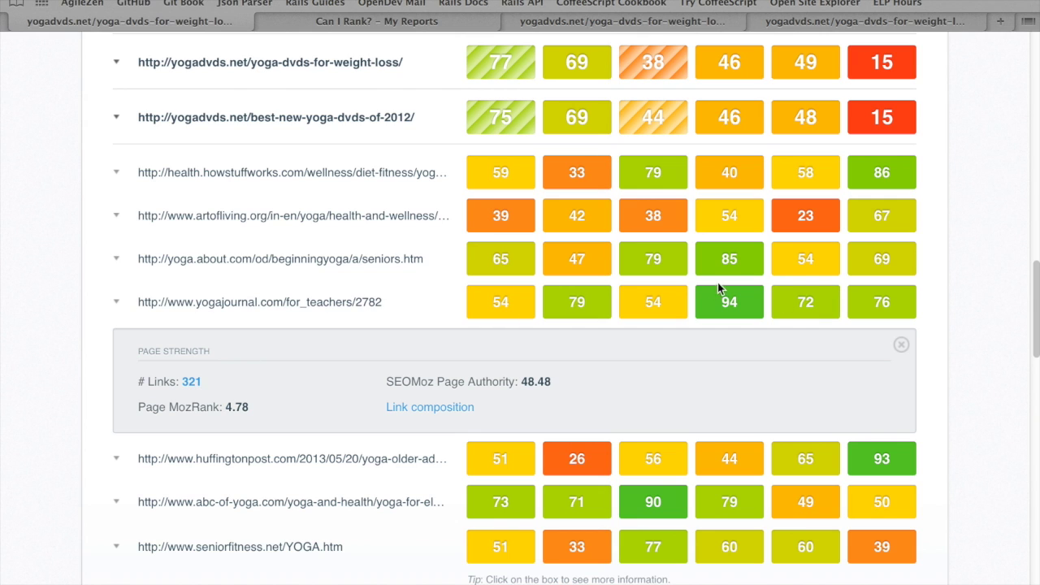
pyautogui.click(816, 301)
pyautogui.scroll(10, 992, 278)
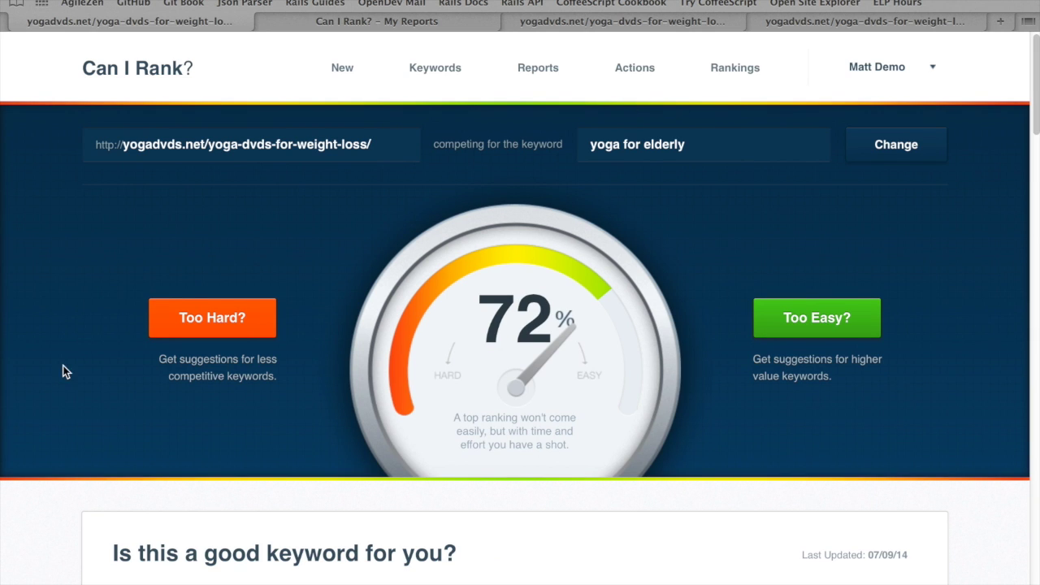
# Open the "yoga dvds for seniors" report from the New Content reports list and examine both yogadvds.net pages' ranking chances.
pyautogui.click(376, 21)
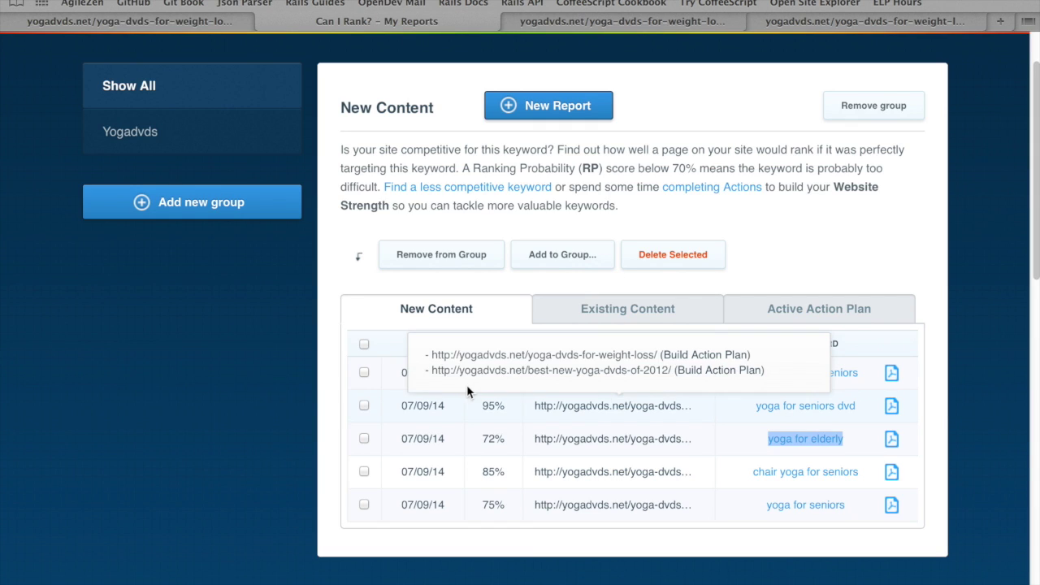
pyautogui.moveTo(800, 360)
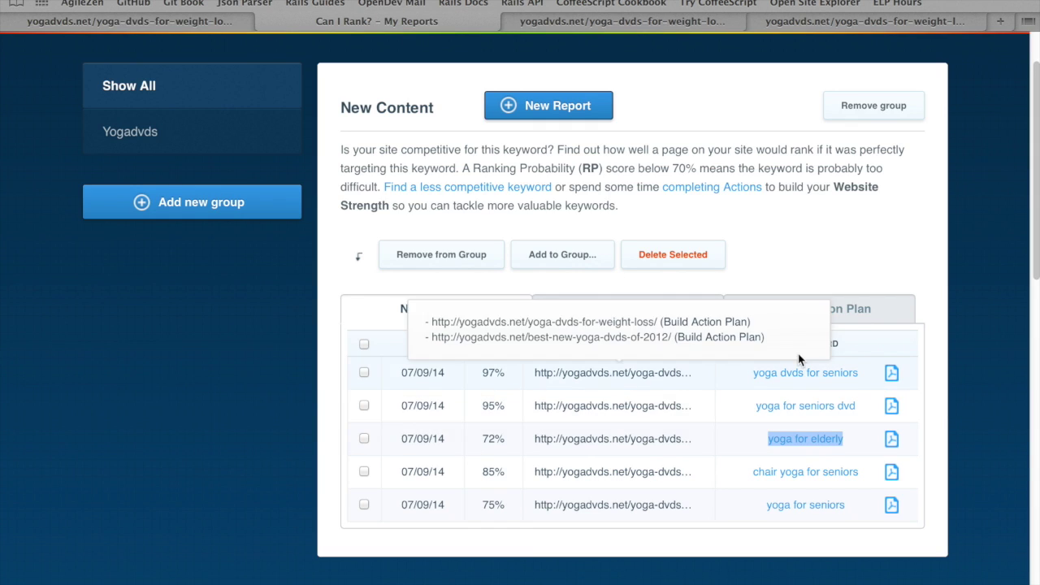
pyautogui.click(845, 374)
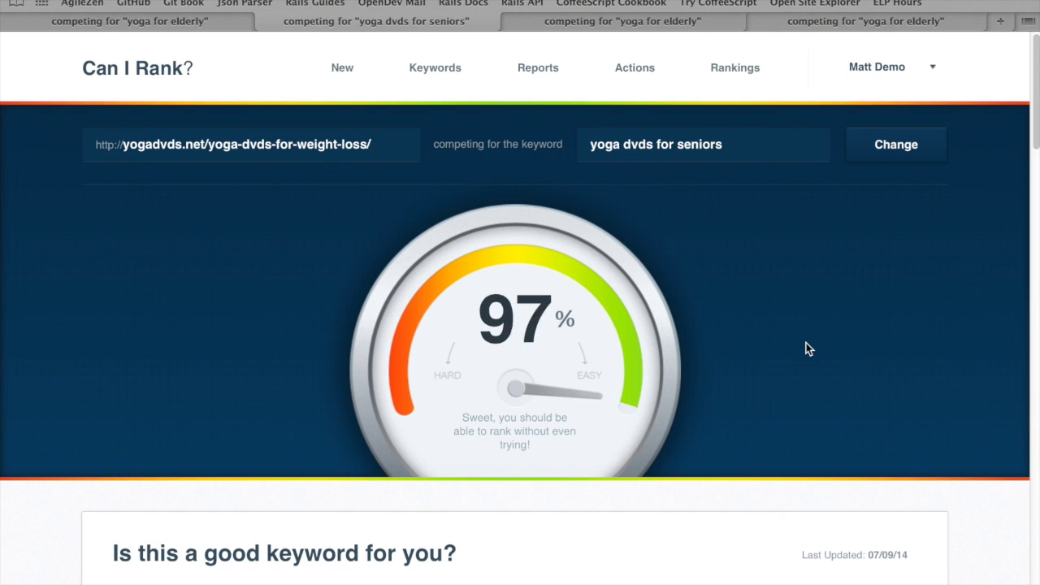
pyautogui.scroll(-2, 805, 345)
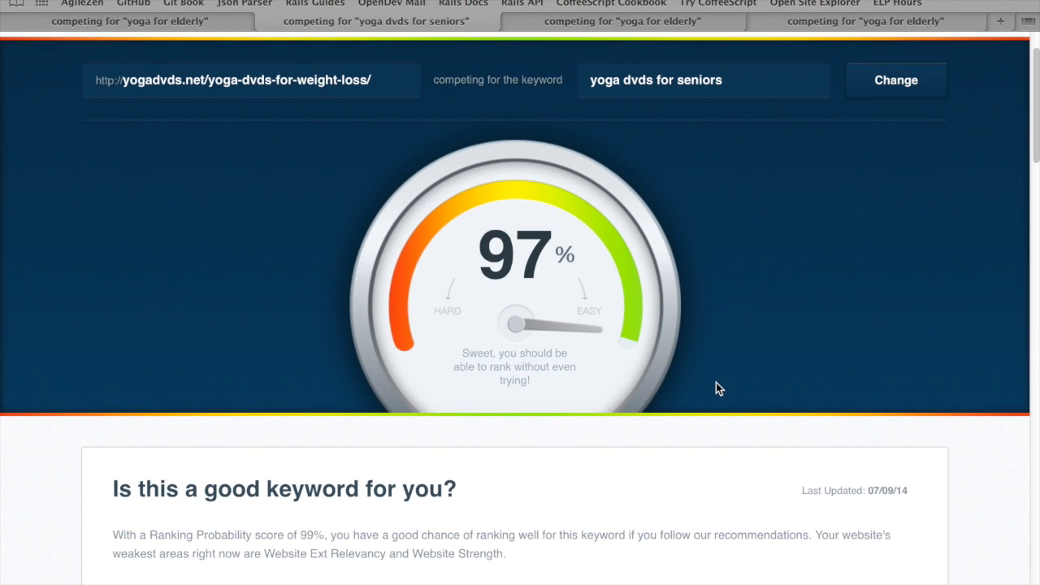
pyautogui.scroll(-5, 716, 382)
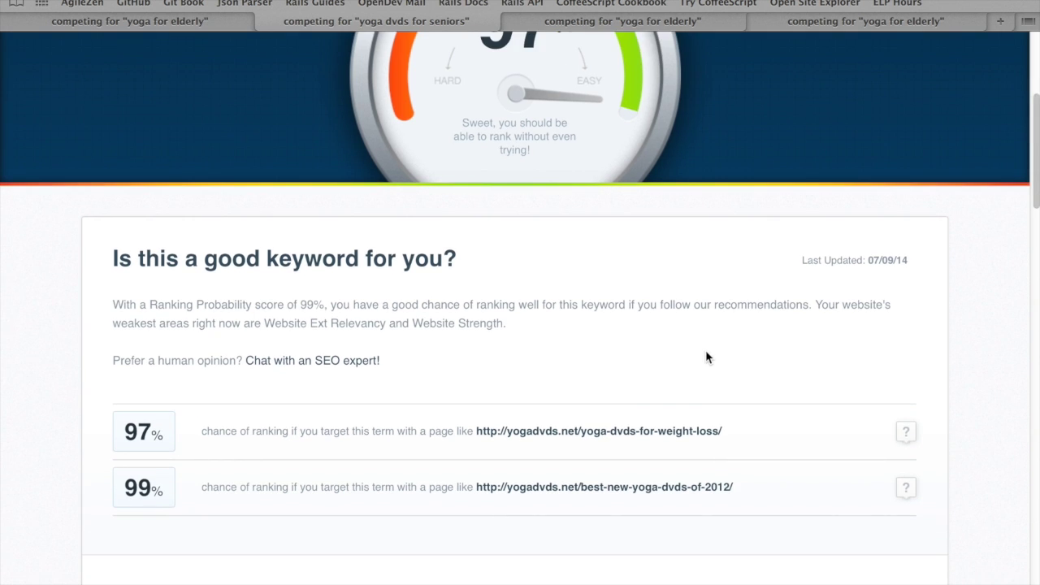
# Inspect the anchor text behind the competing naturaljourneys.com page's external relevancy score in the competition comparison, and close the details.
pyautogui.scroll(-6, 706, 358)
pyautogui.scroll(-4, 325, 260)
pyautogui.scroll(-2, 88, 260)
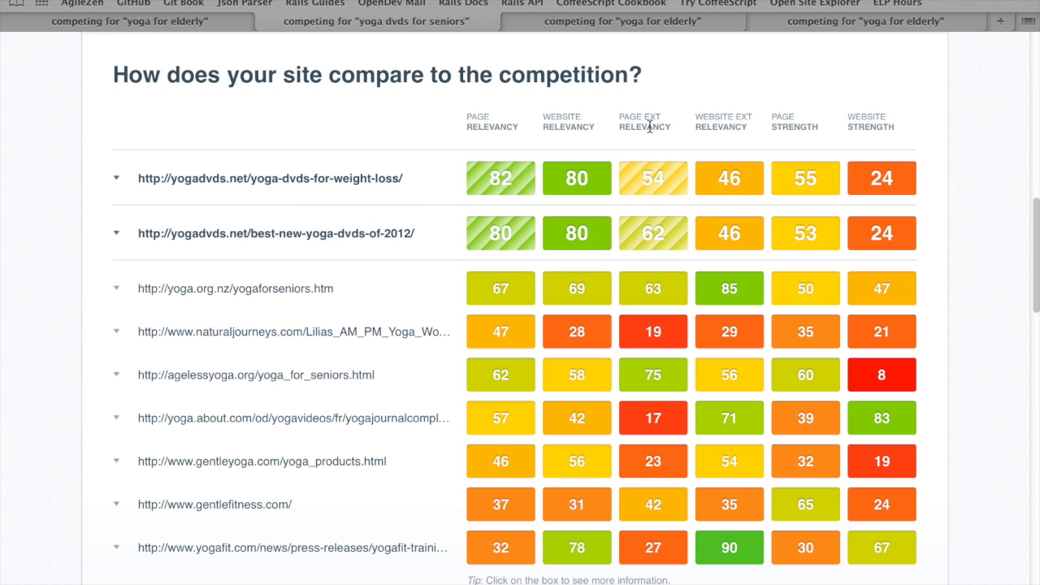
pyautogui.click(666, 338)
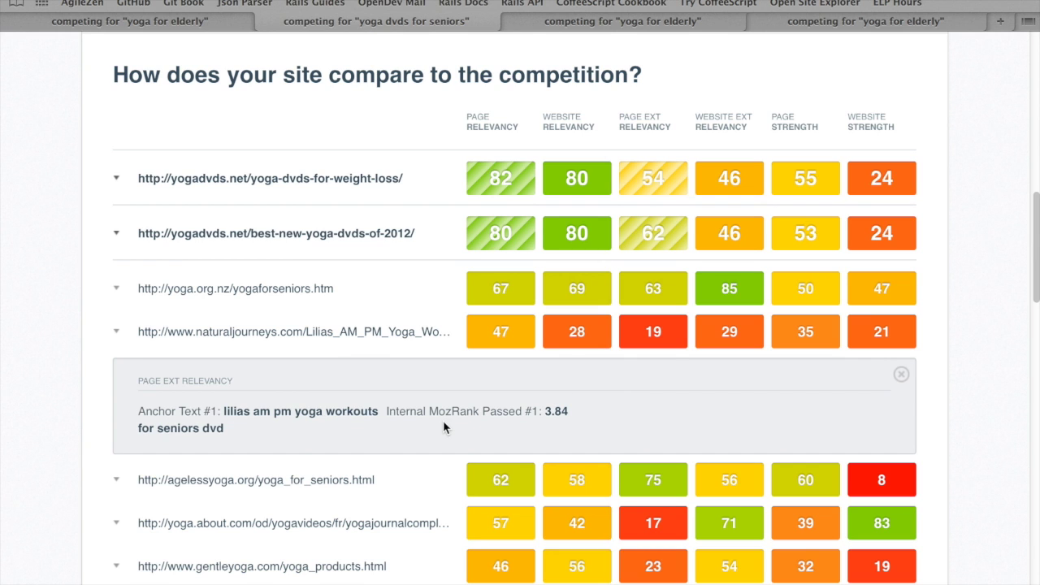
pyautogui.click(679, 331)
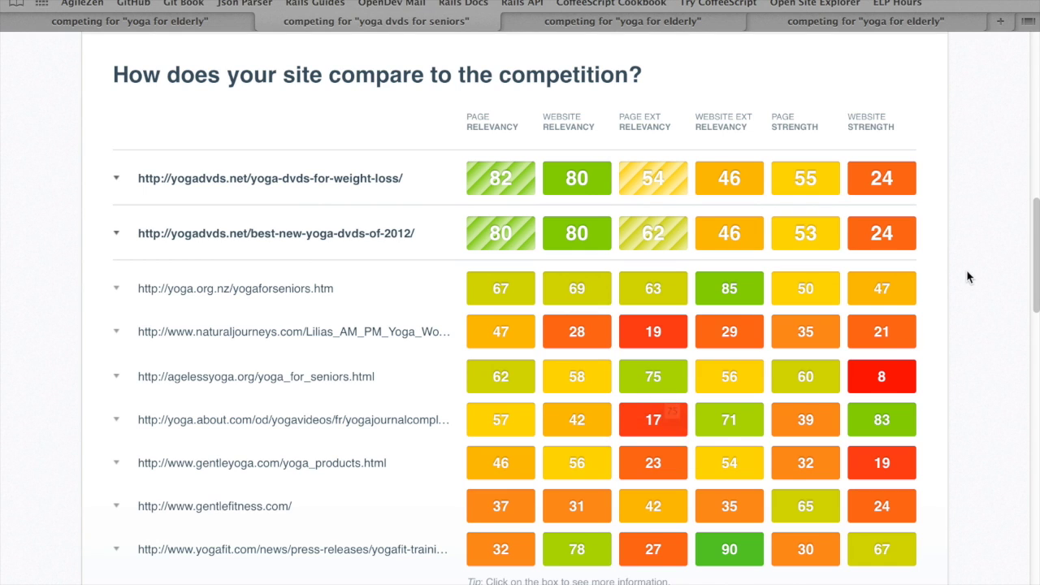
# Compare both yogadvds.net pages' relevancy and strength scores with the competitors', and return to the report's overall ranking score.
pyautogui.scroll(-1, 961, 204)
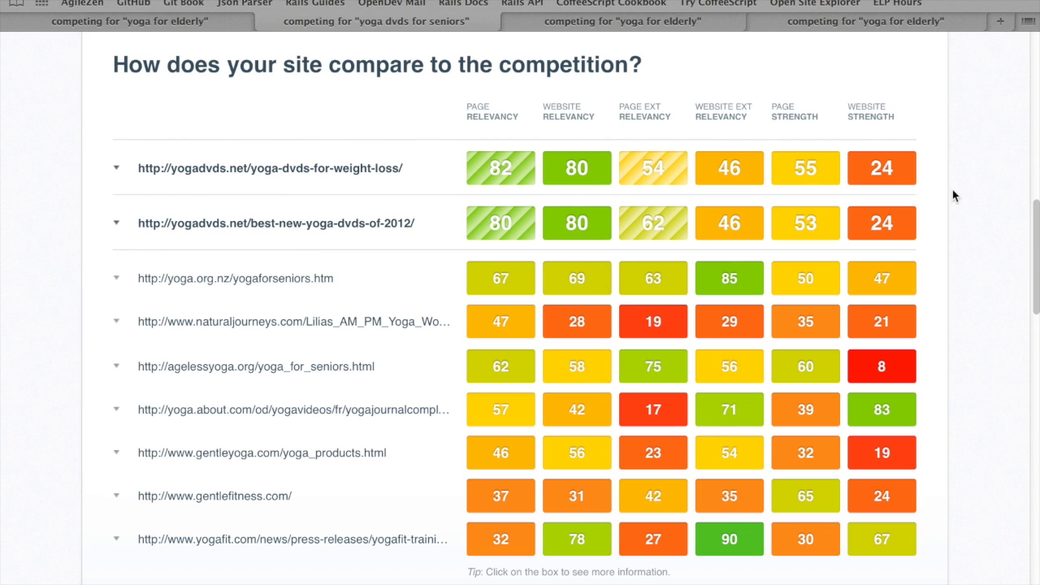
pyautogui.moveTo(468, 108); pyautogui.dragTo(499, 114)
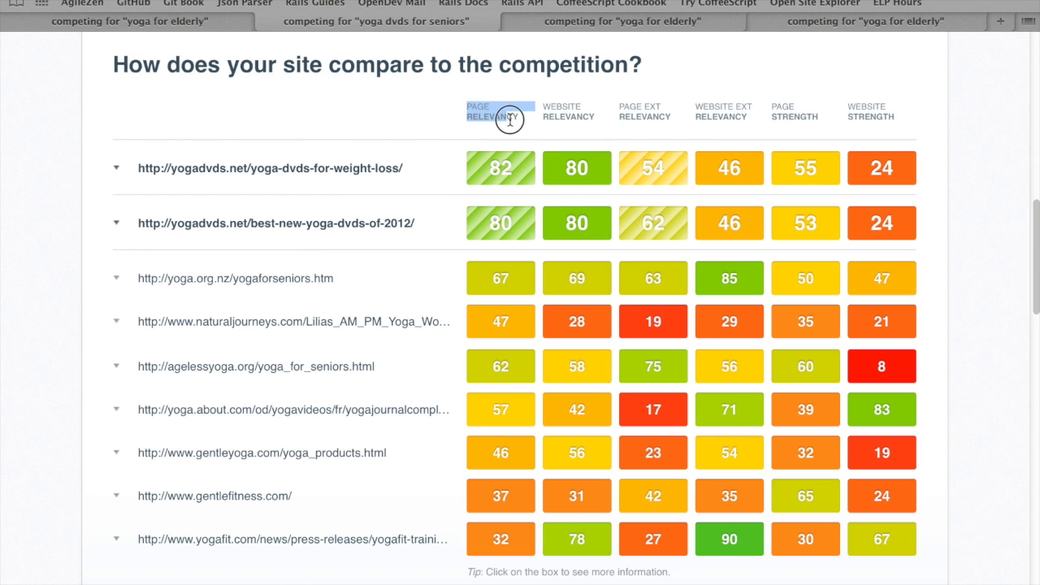
pyautogui.click(508, 118)
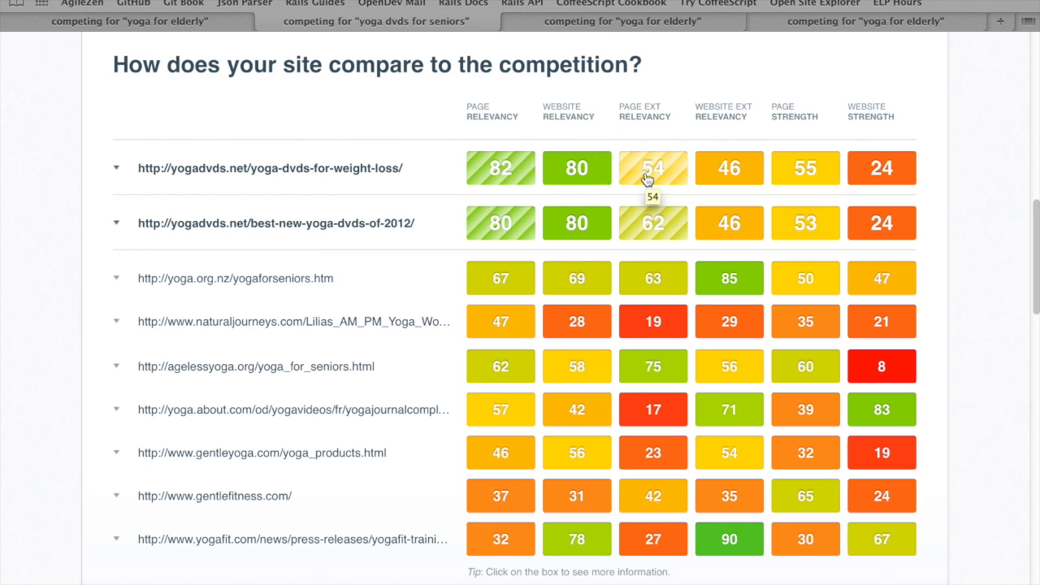
pyautogui.click(814, 116)
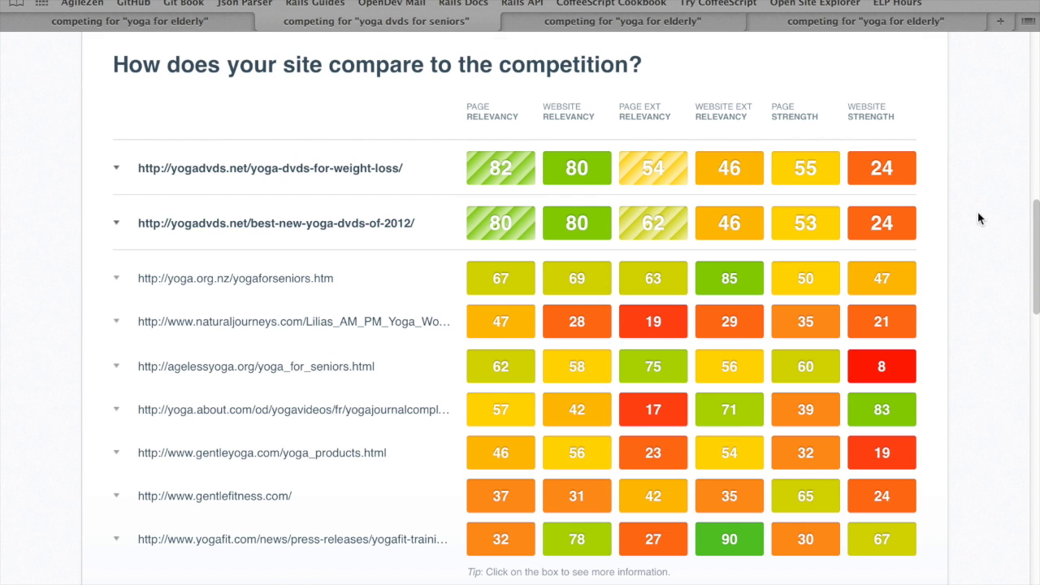
pyautogui.scroll(15, 979, 213)
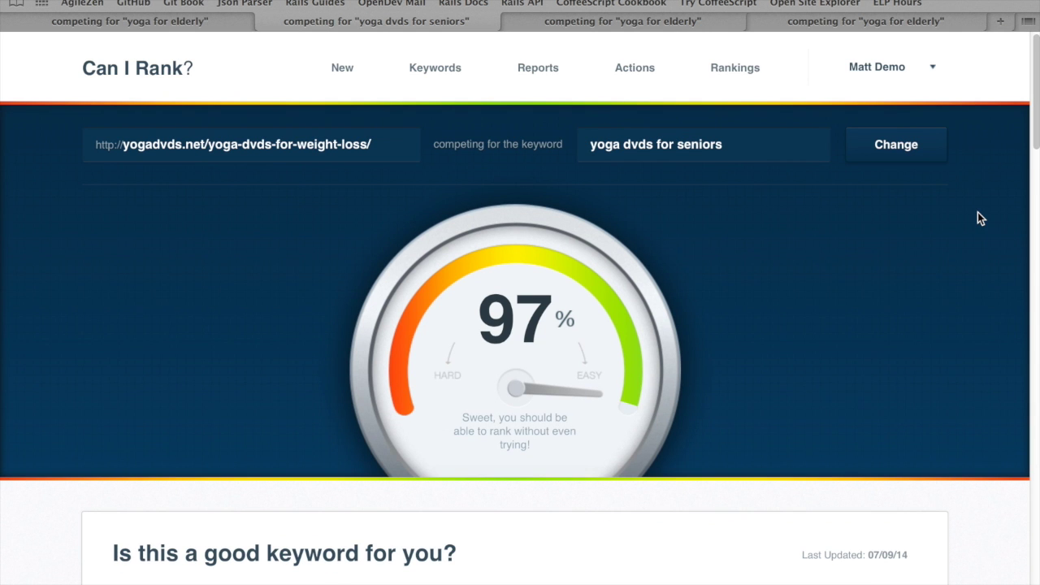